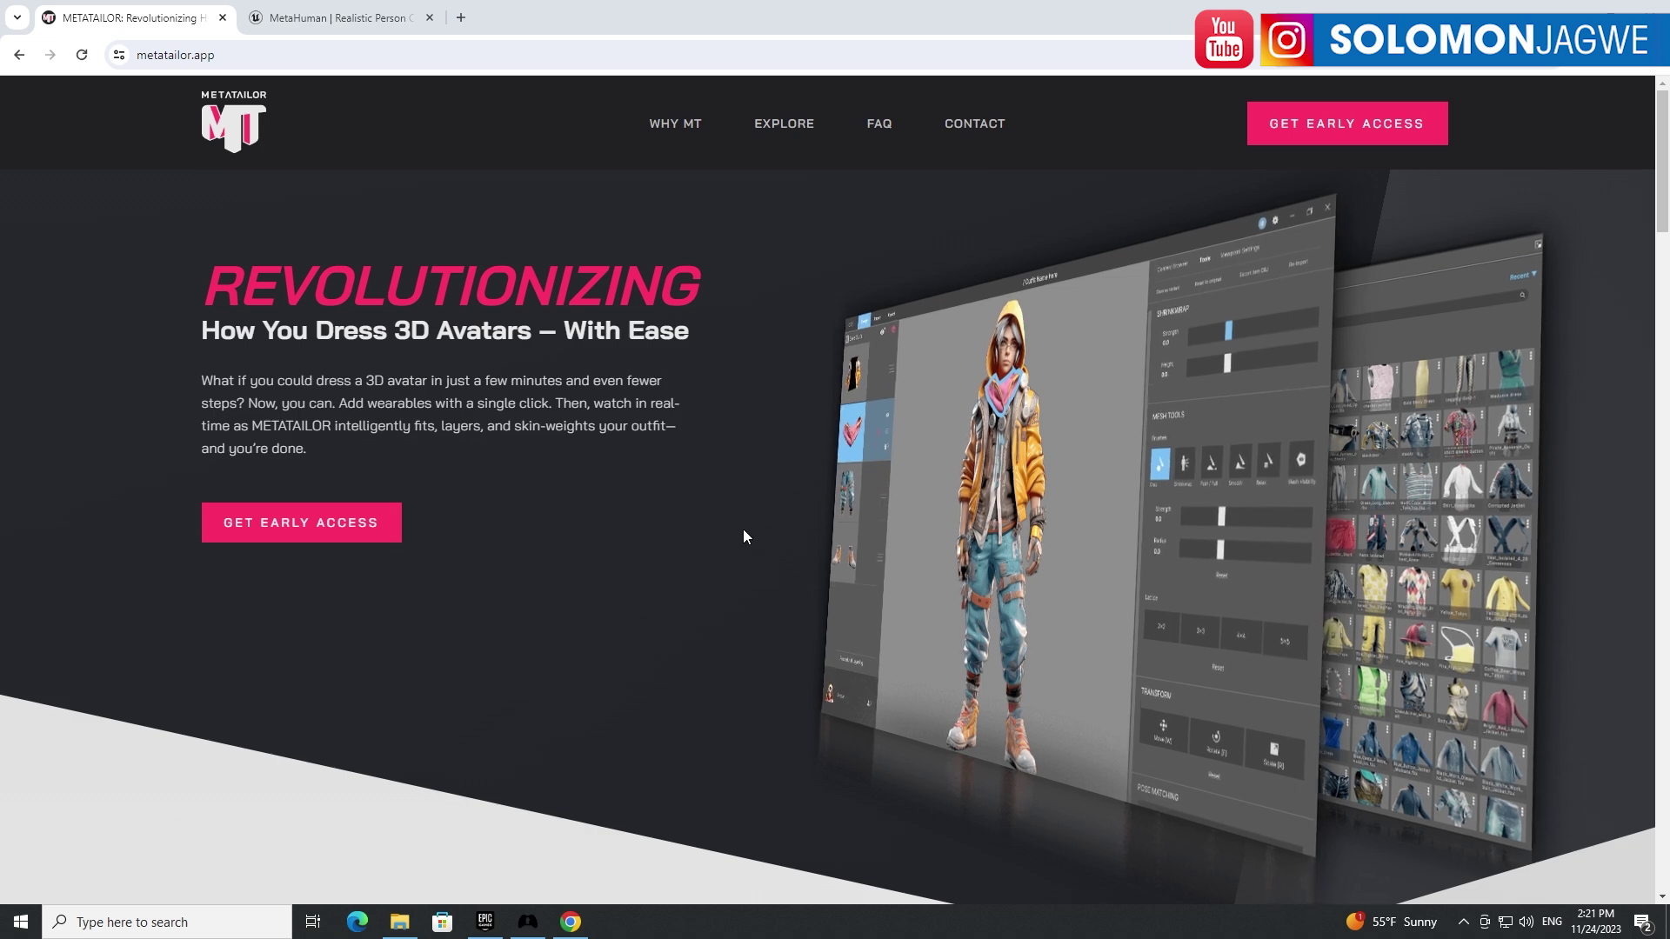
Switch between the MetaHuman product page and the METATAILOR home page, ending on the METATAILOR site.
click(340, 19)
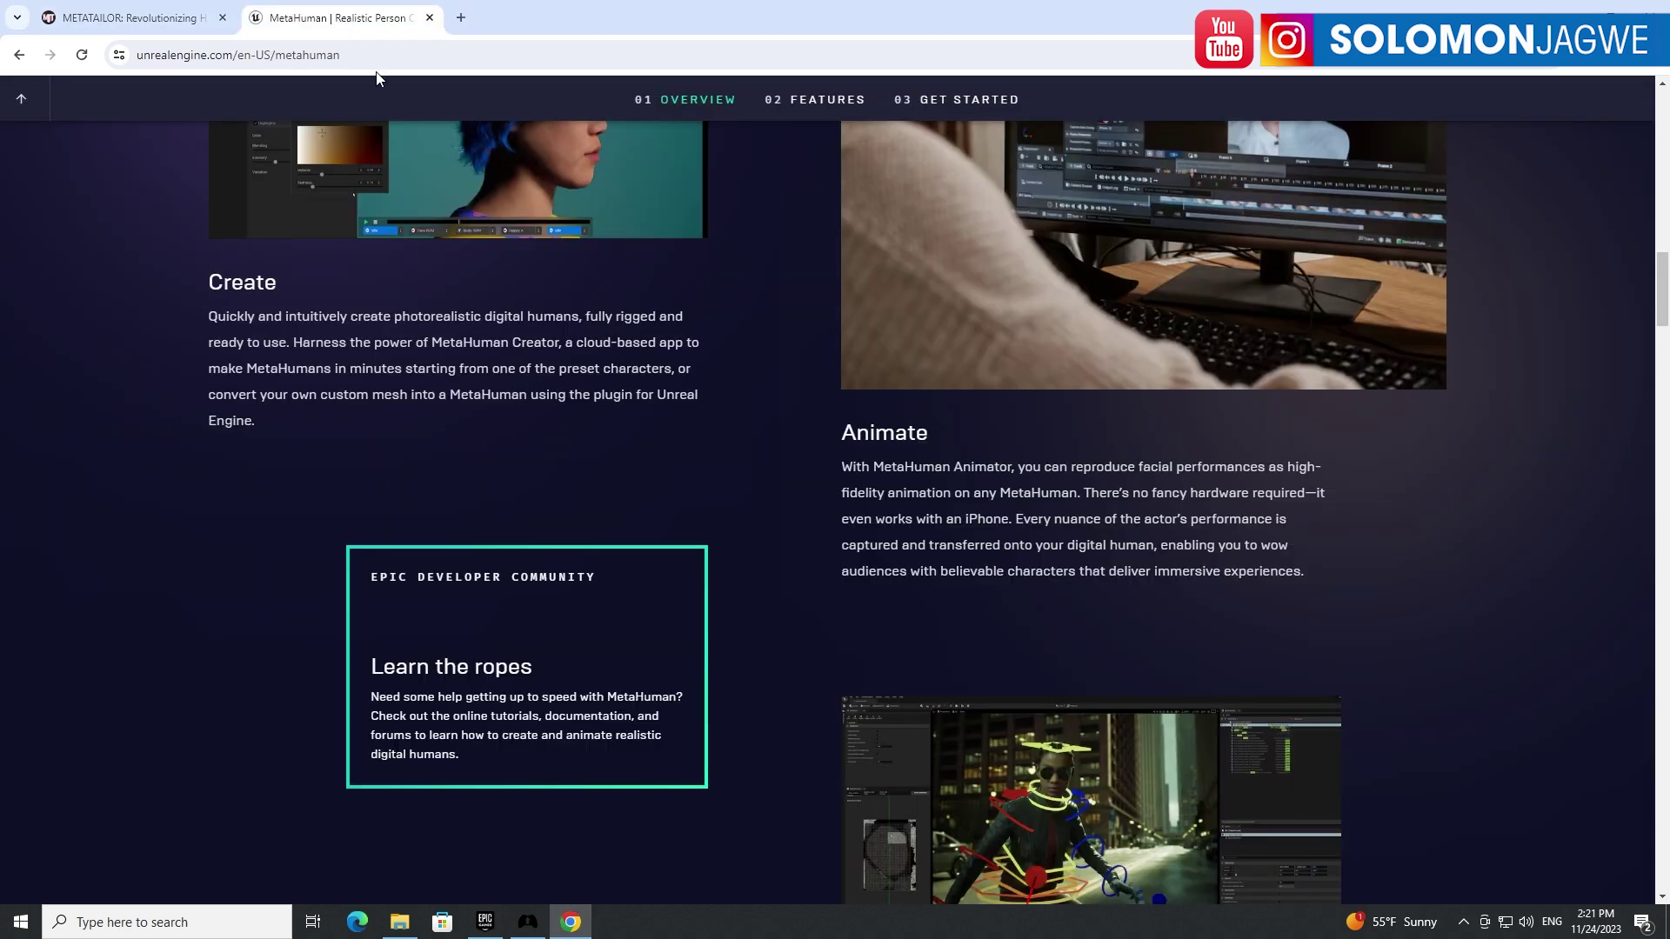
scroll(663, 316, up, 5)
scroll(663, 317, up, 5)
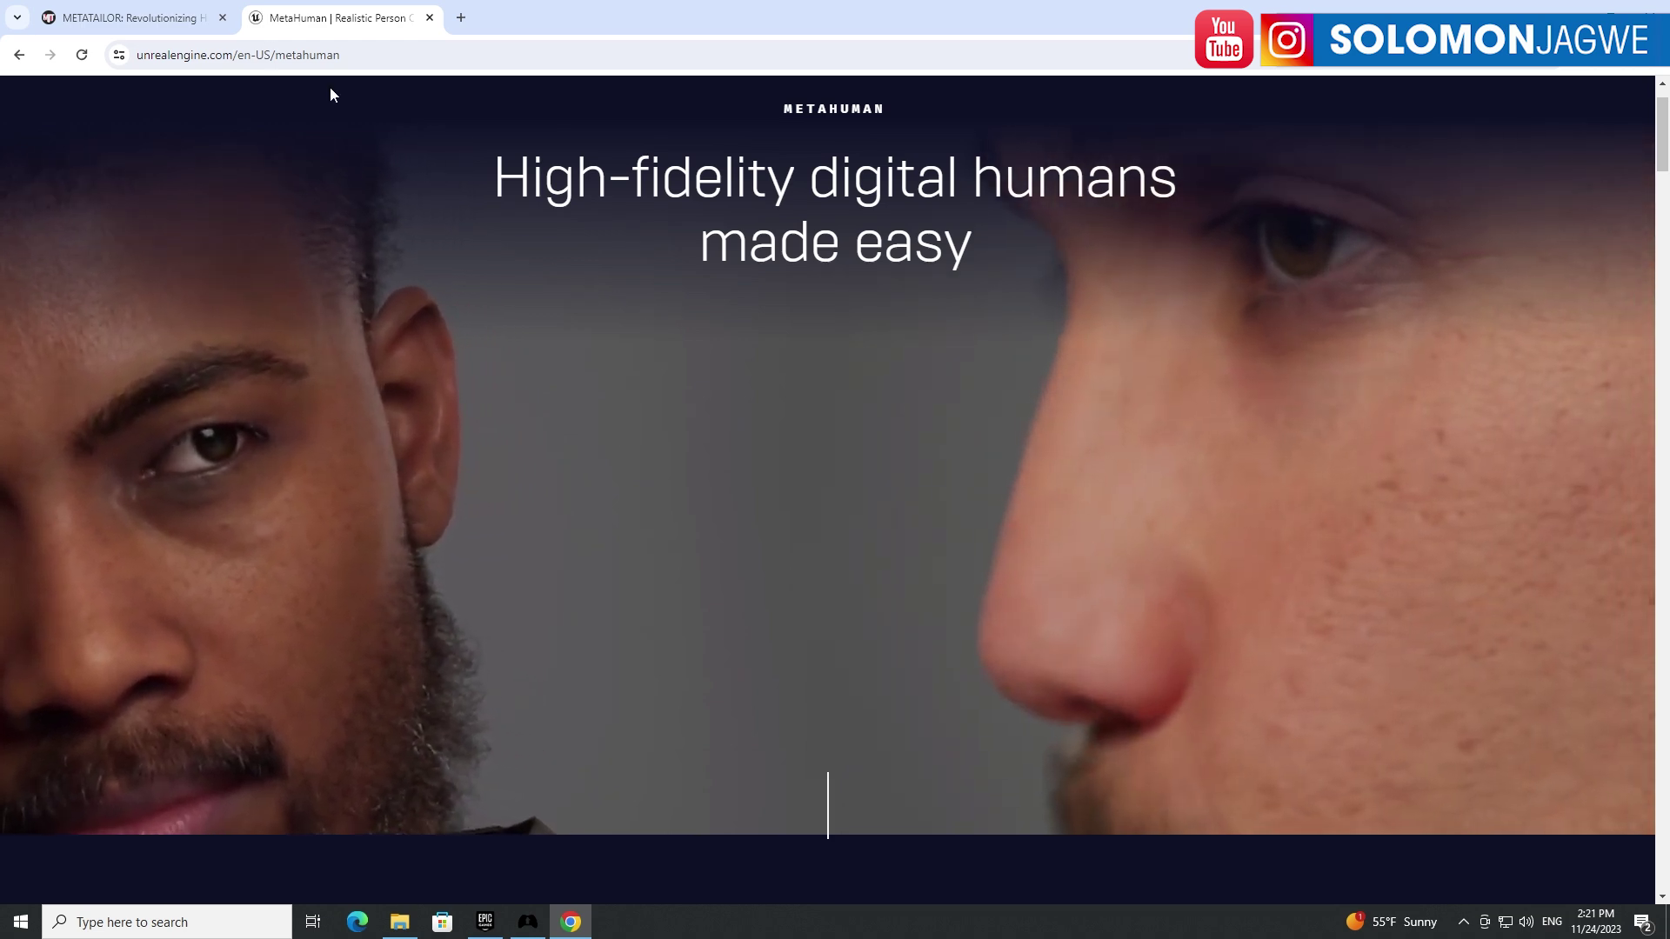
click(132, 16)
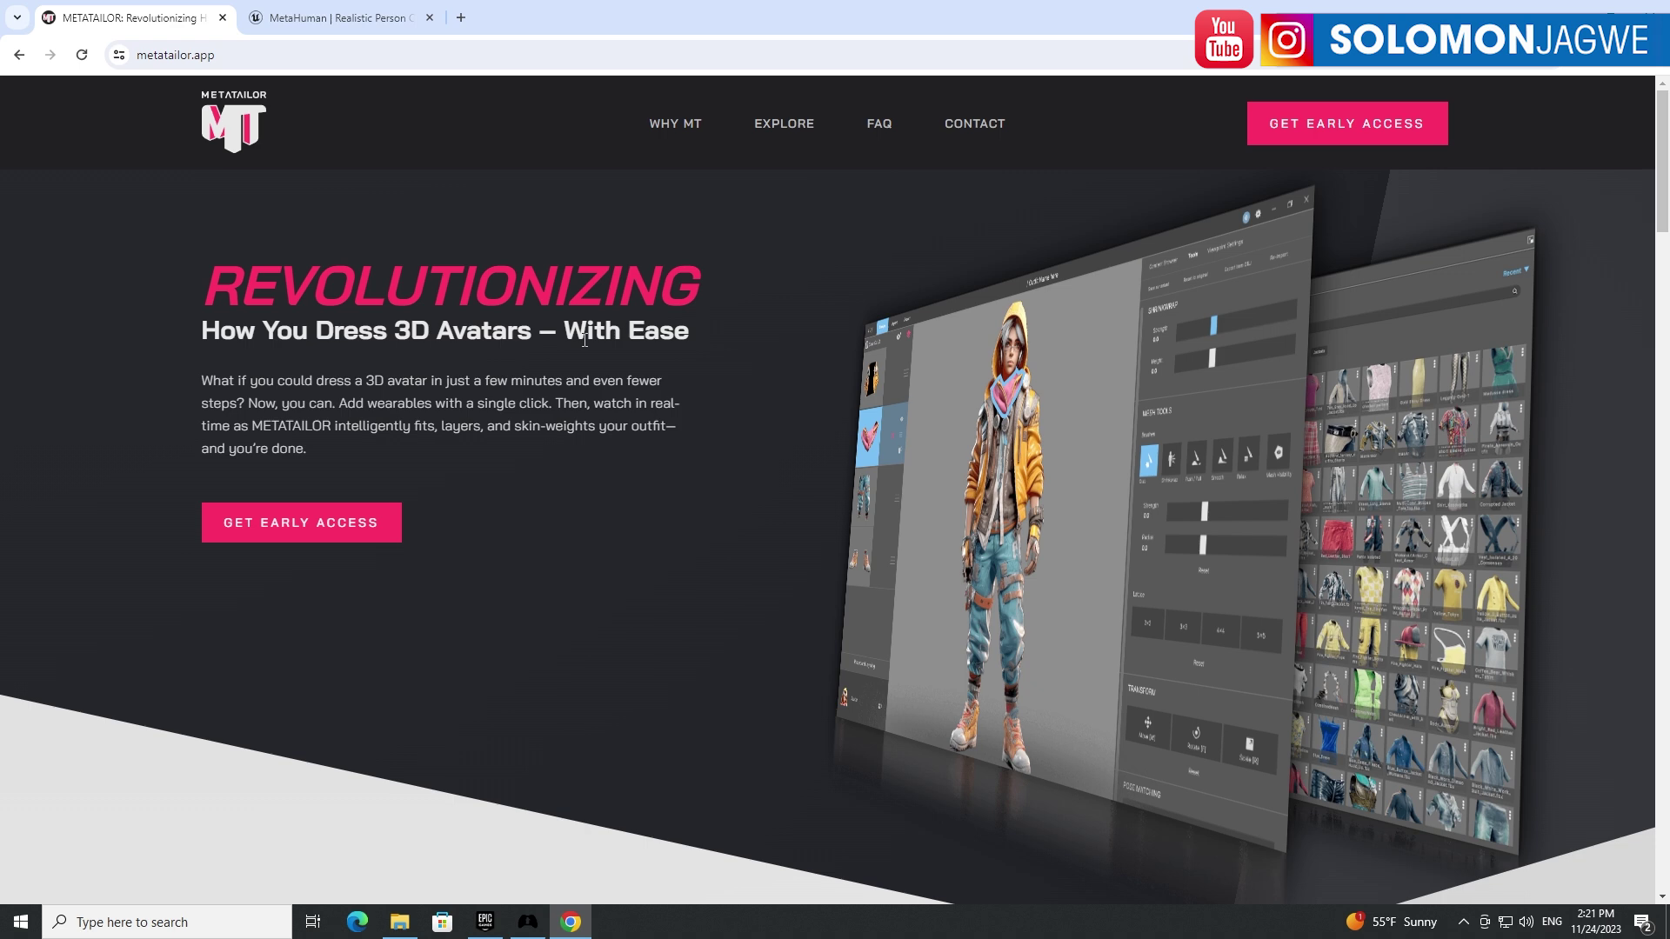
click(343, 20)
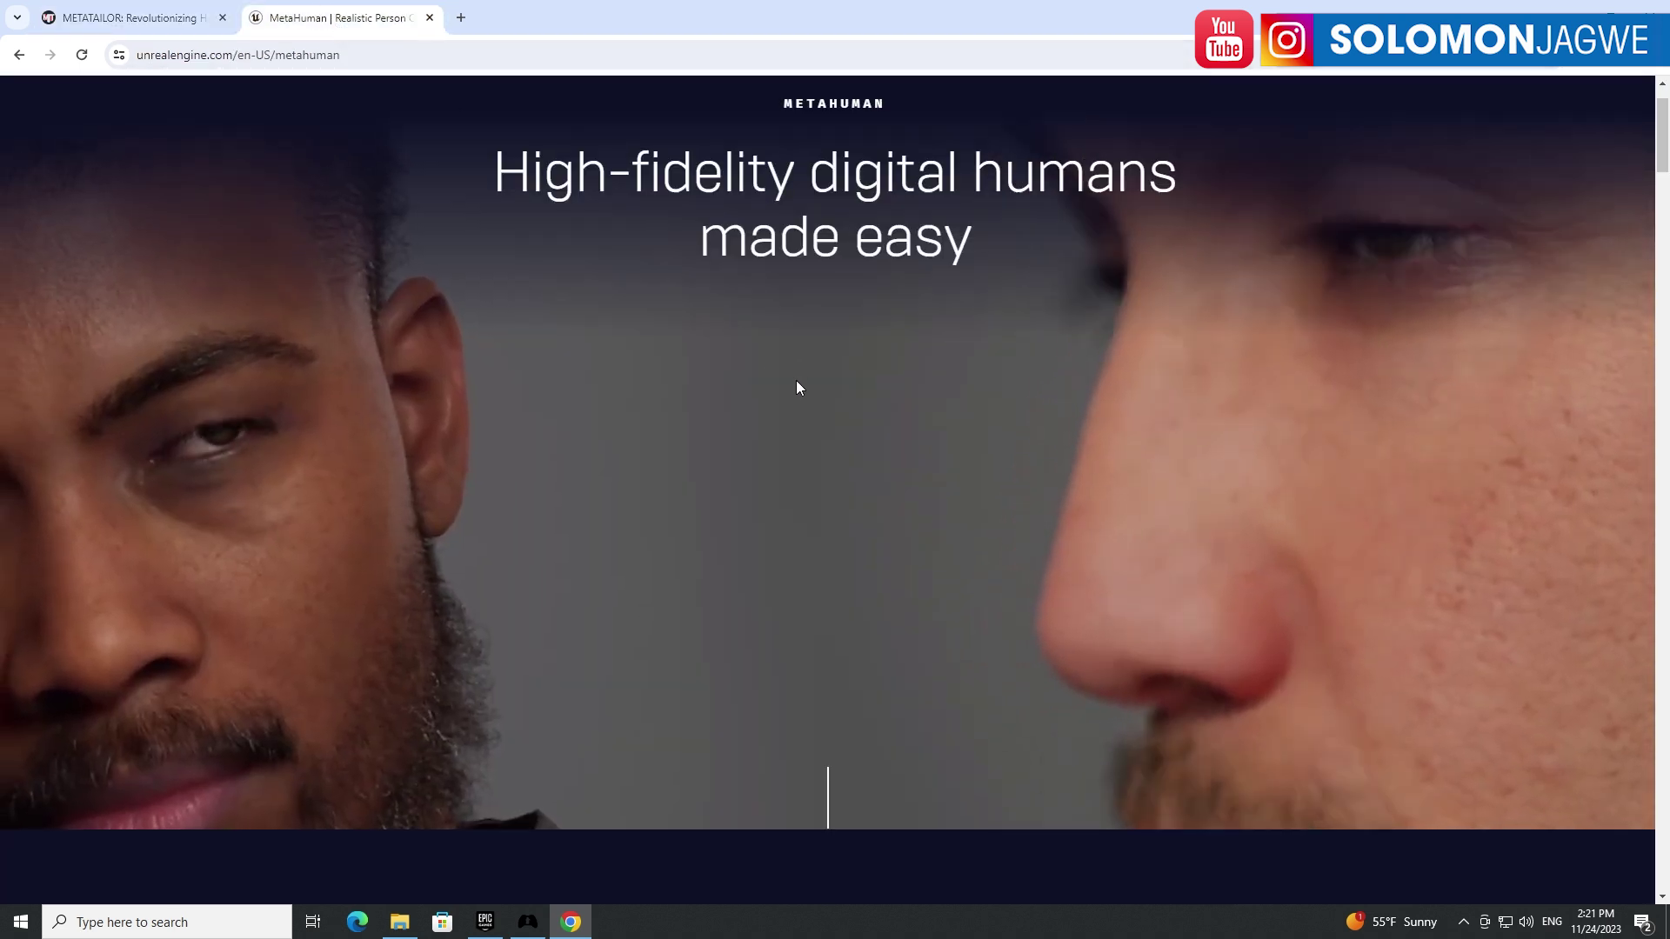
scroll(796, 381, down, 6)
scroll(793, 371, up, 3)
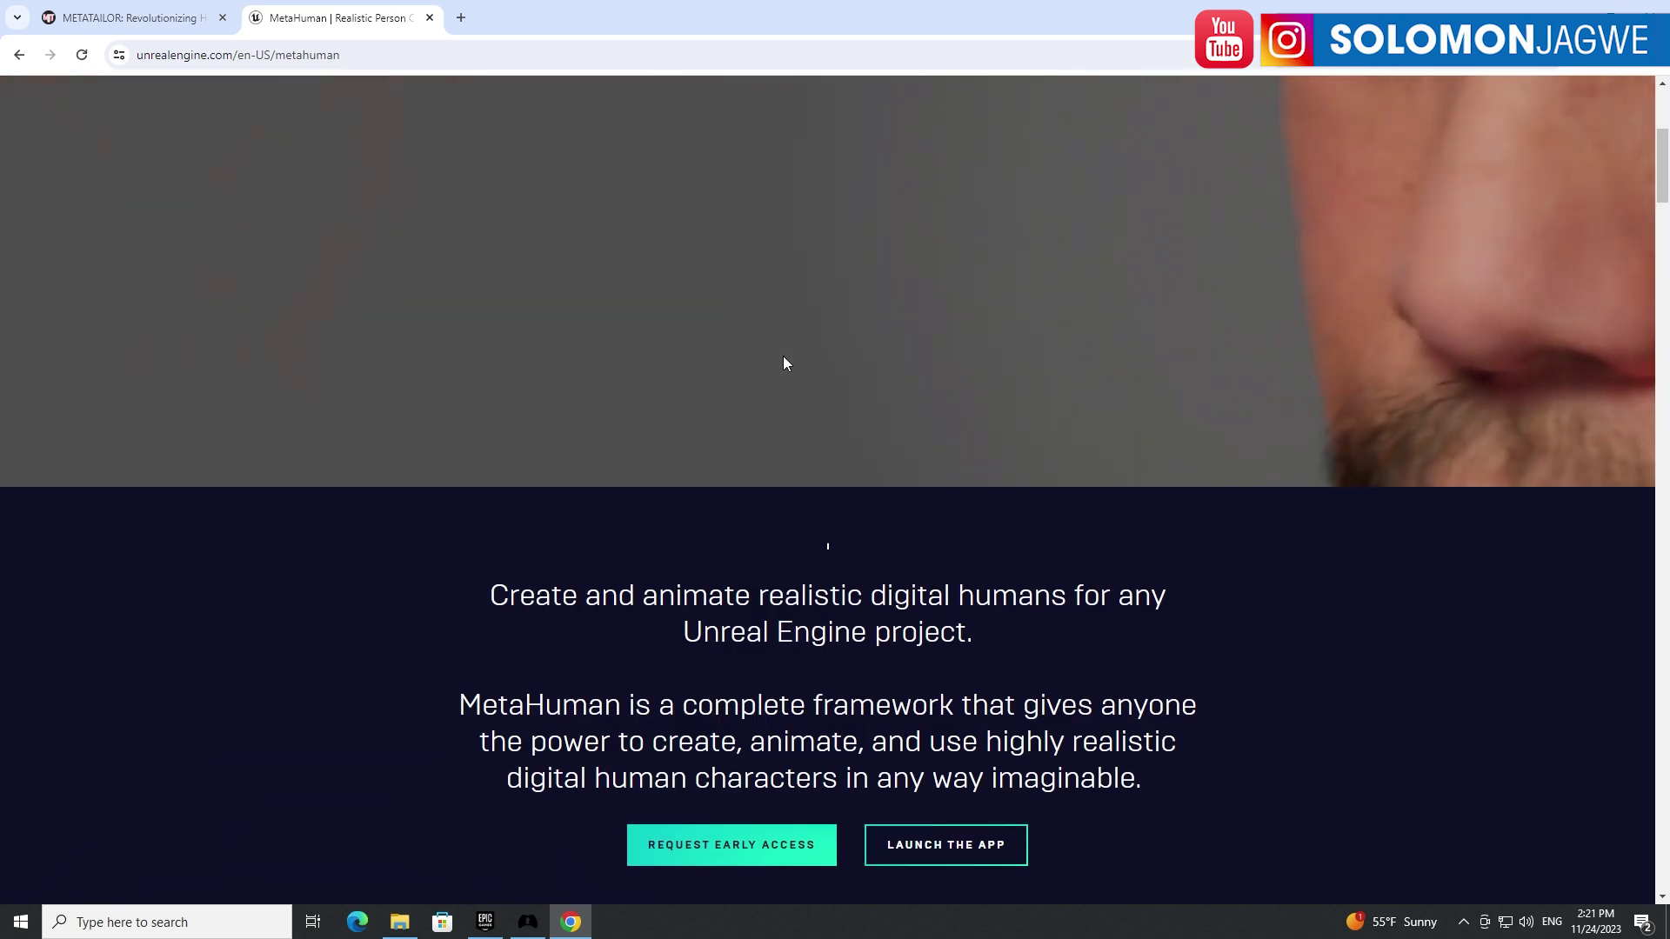
scroll(787, 352, up, 3)
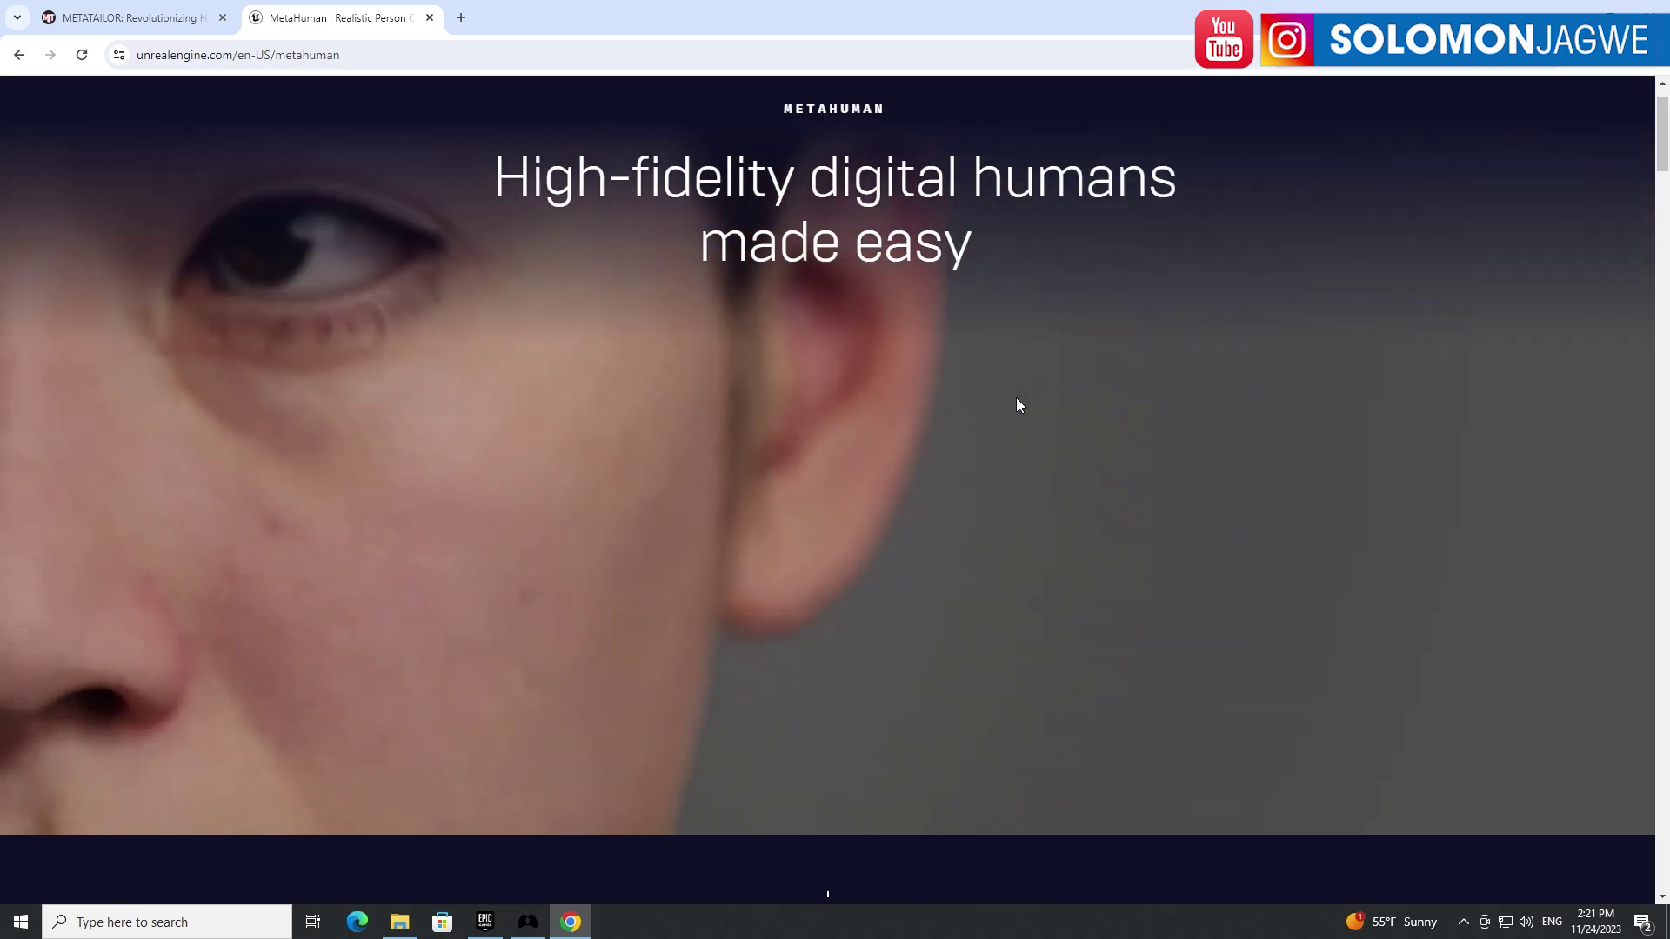
scroll(1009, 391, down, 1)
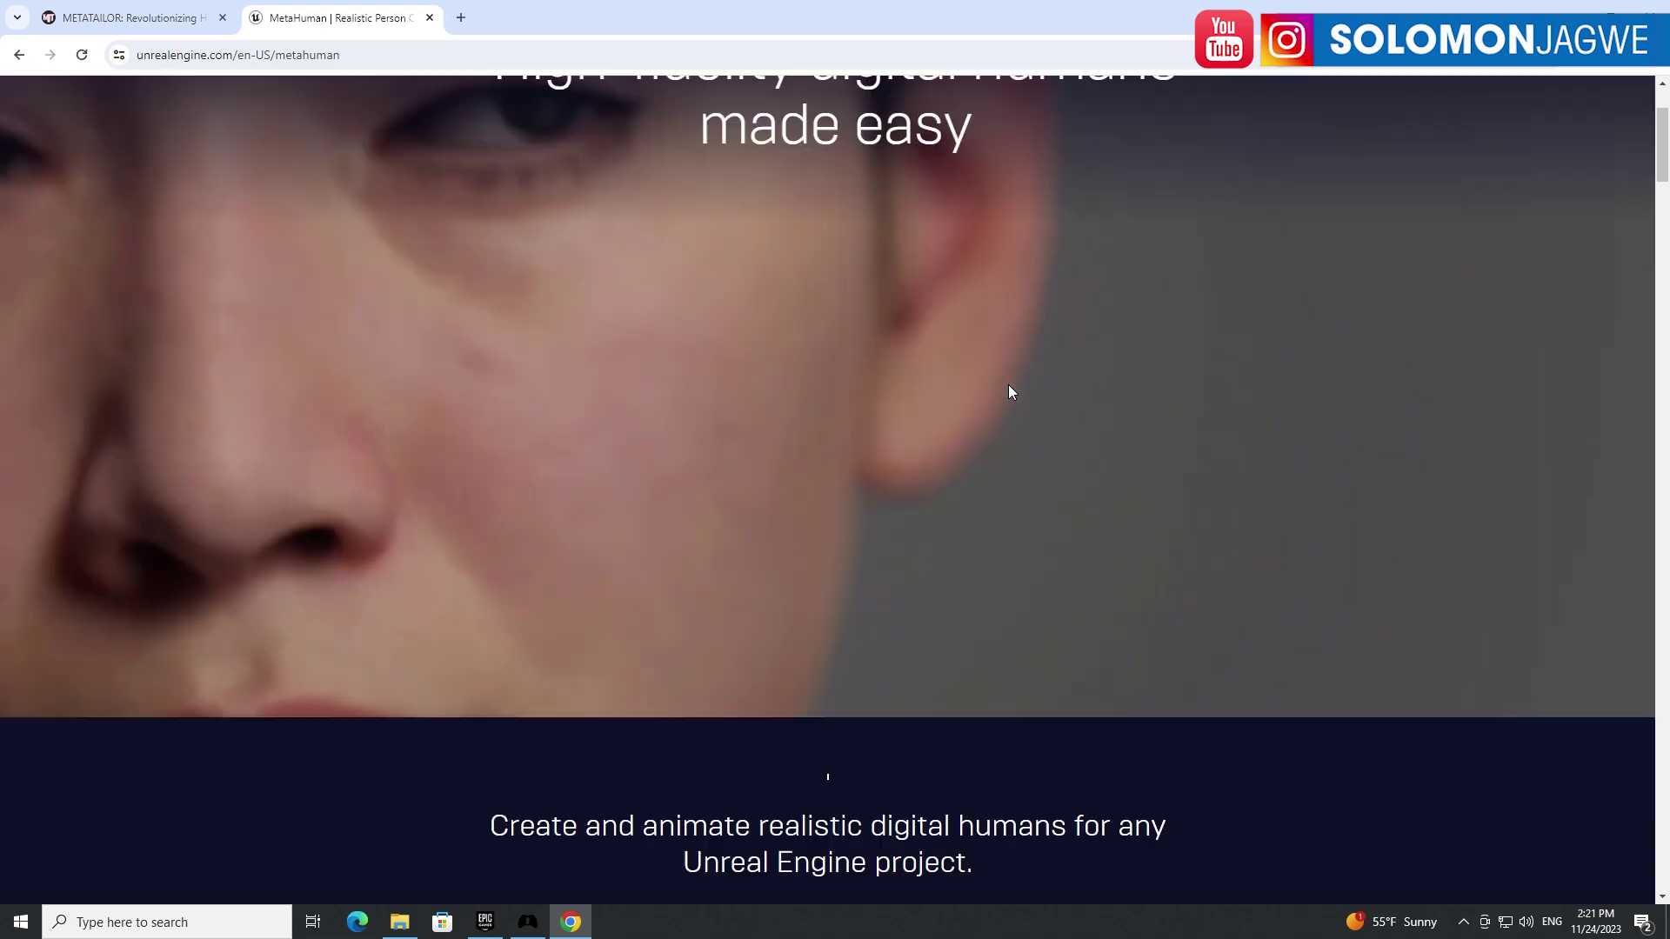
scroll(1010, 391, down, 4)
scroll(1129, 381, down, 3)
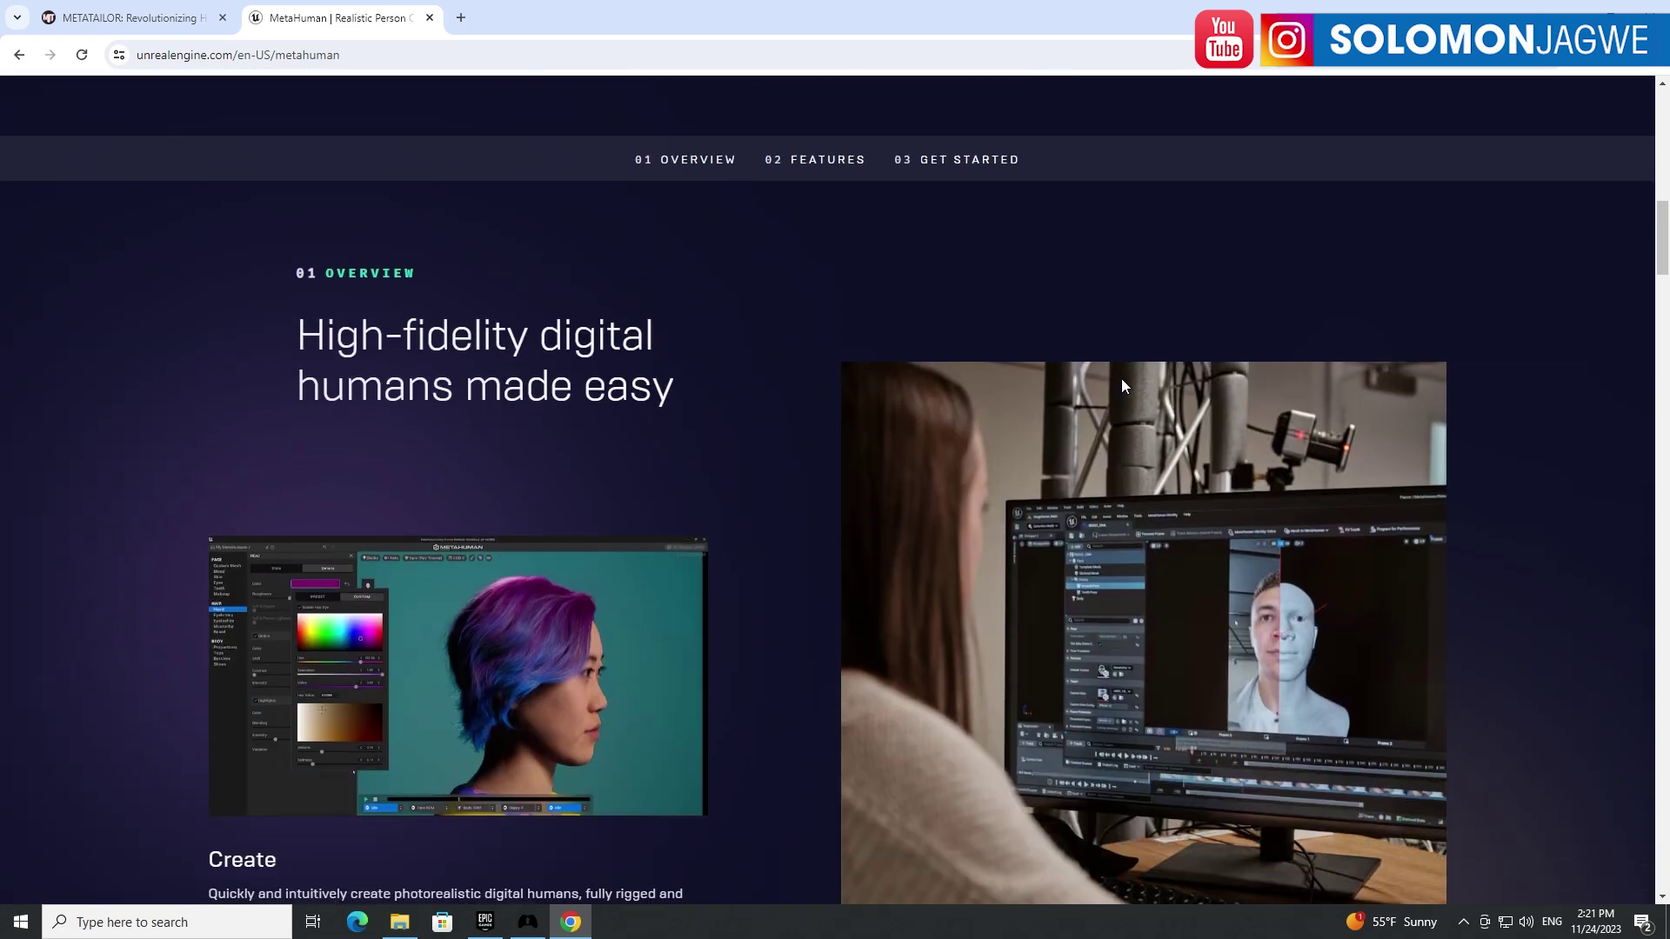
scroll(1119, 373, down, 5)
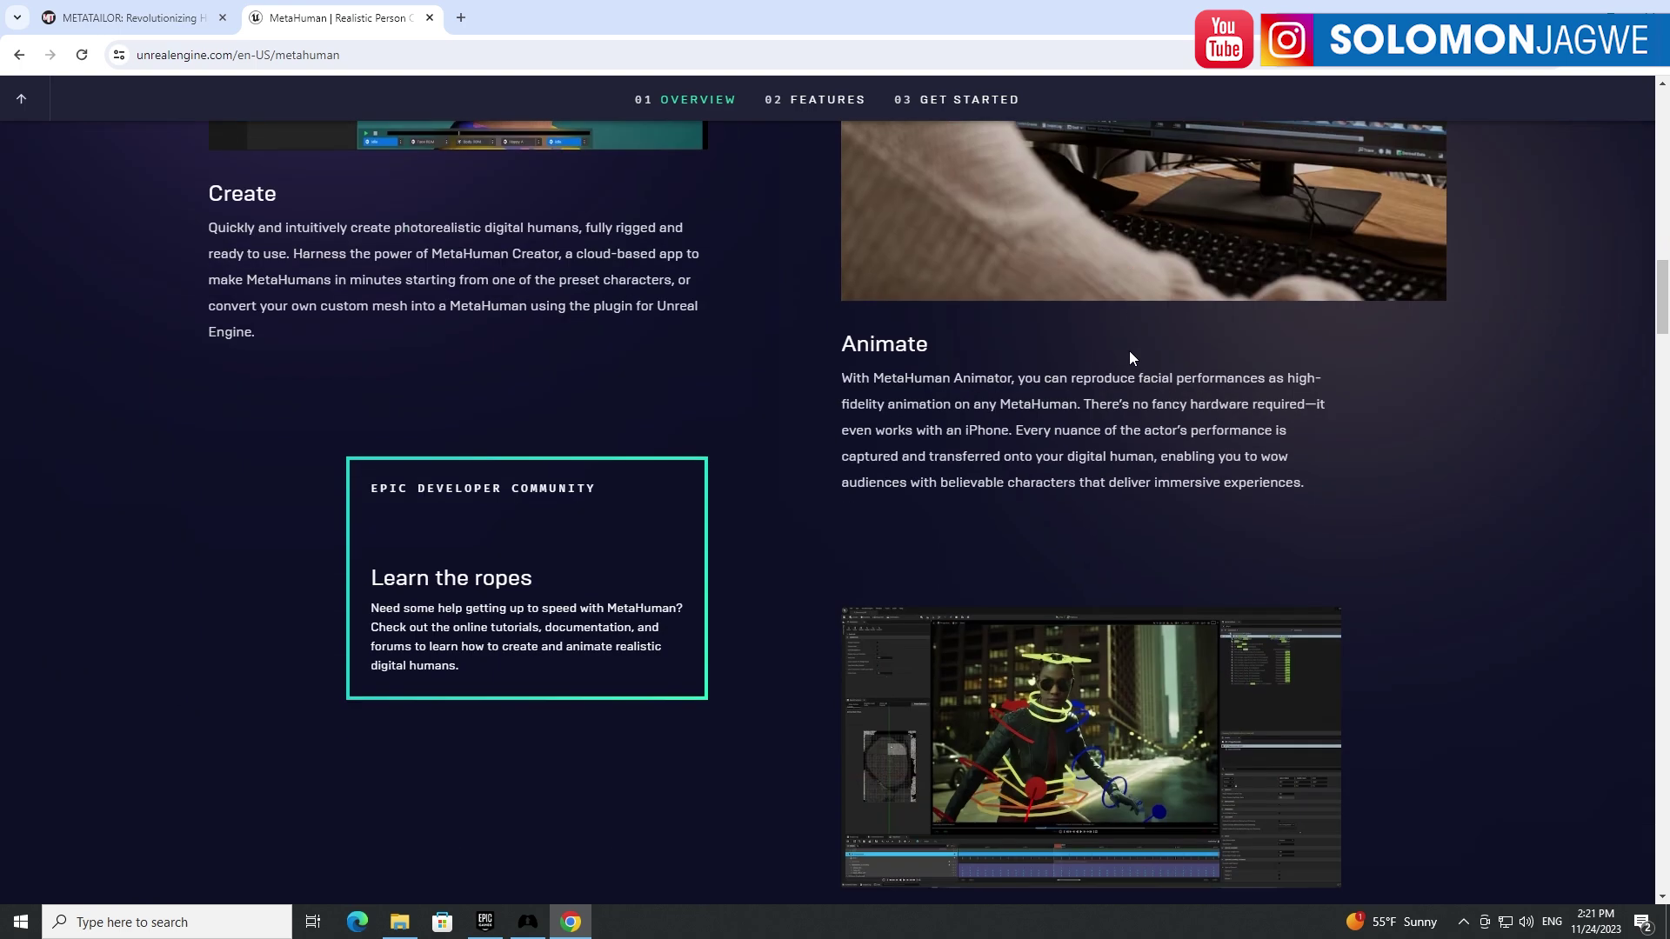
scroll(1129, 351, down, 3)
scroll(1128, 351, down, 3)
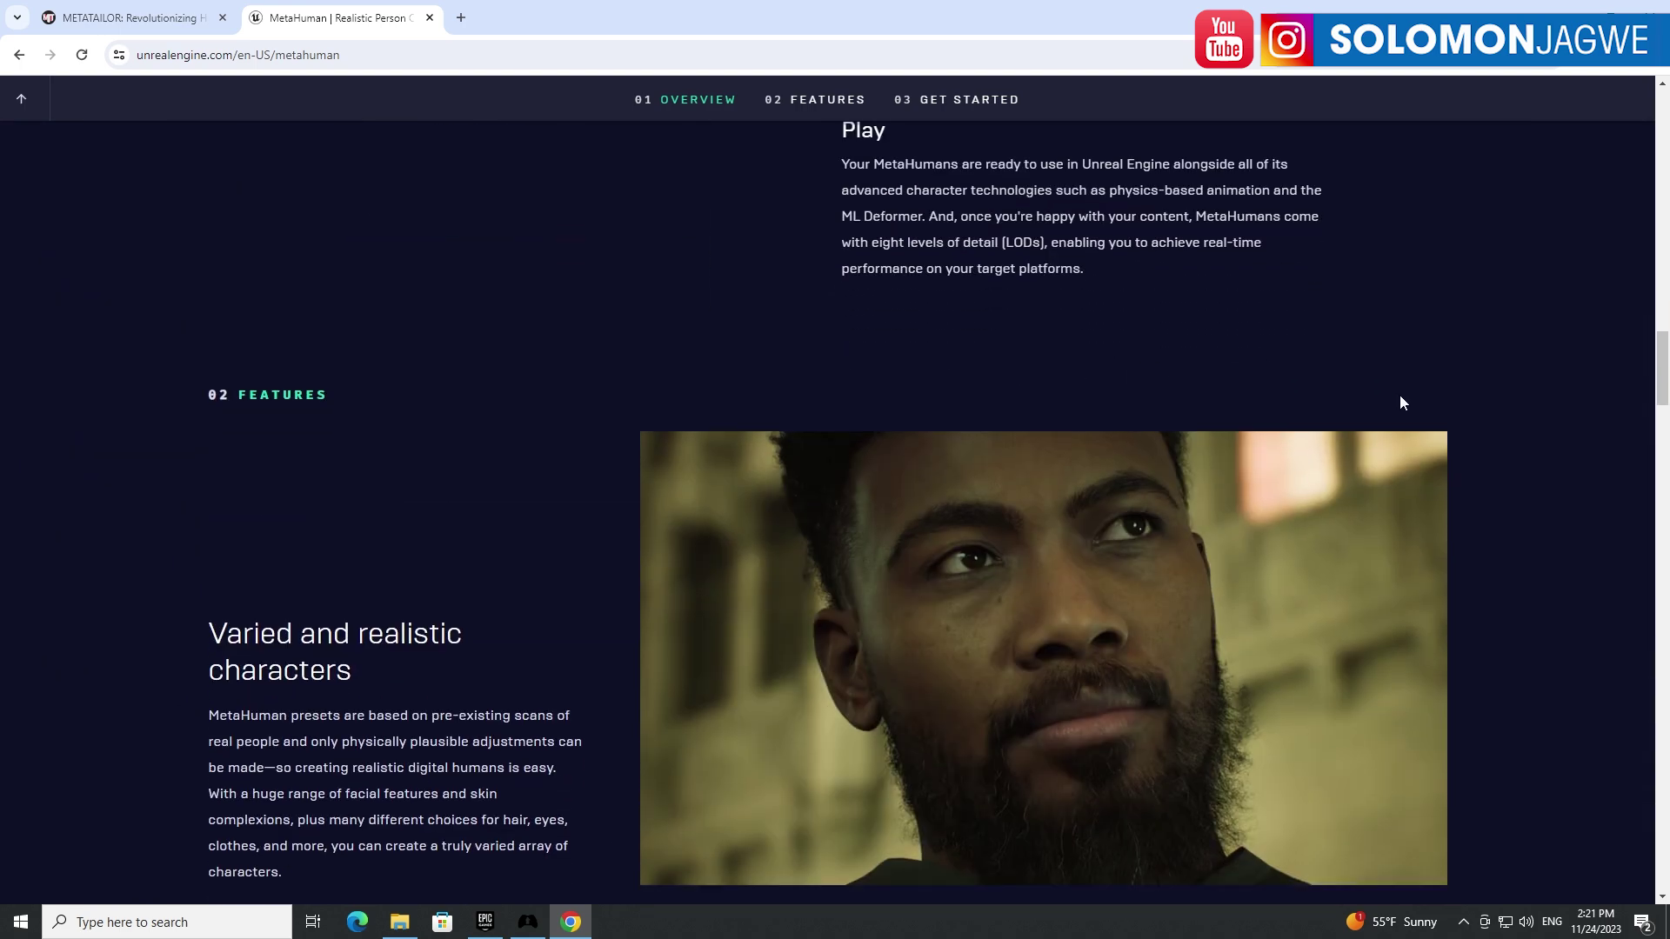
scroll(1363, 378, down, 2)
scroll(1432, 389, down, 2)
scroll(1434, 388, down, 1)
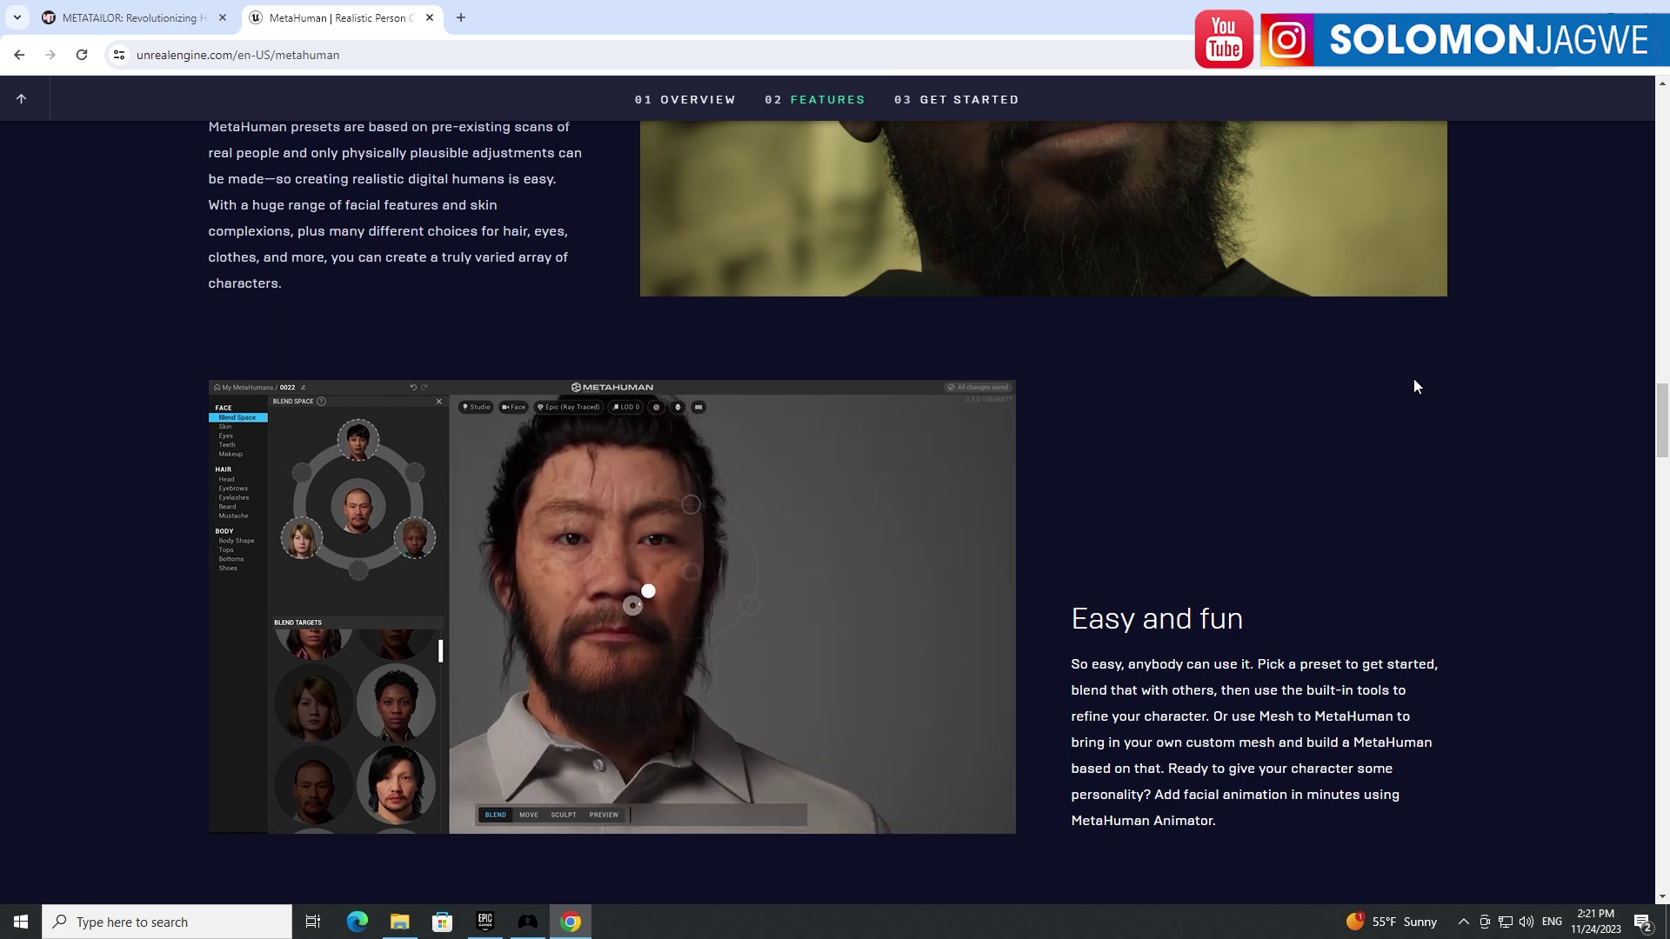
click(130, 18)
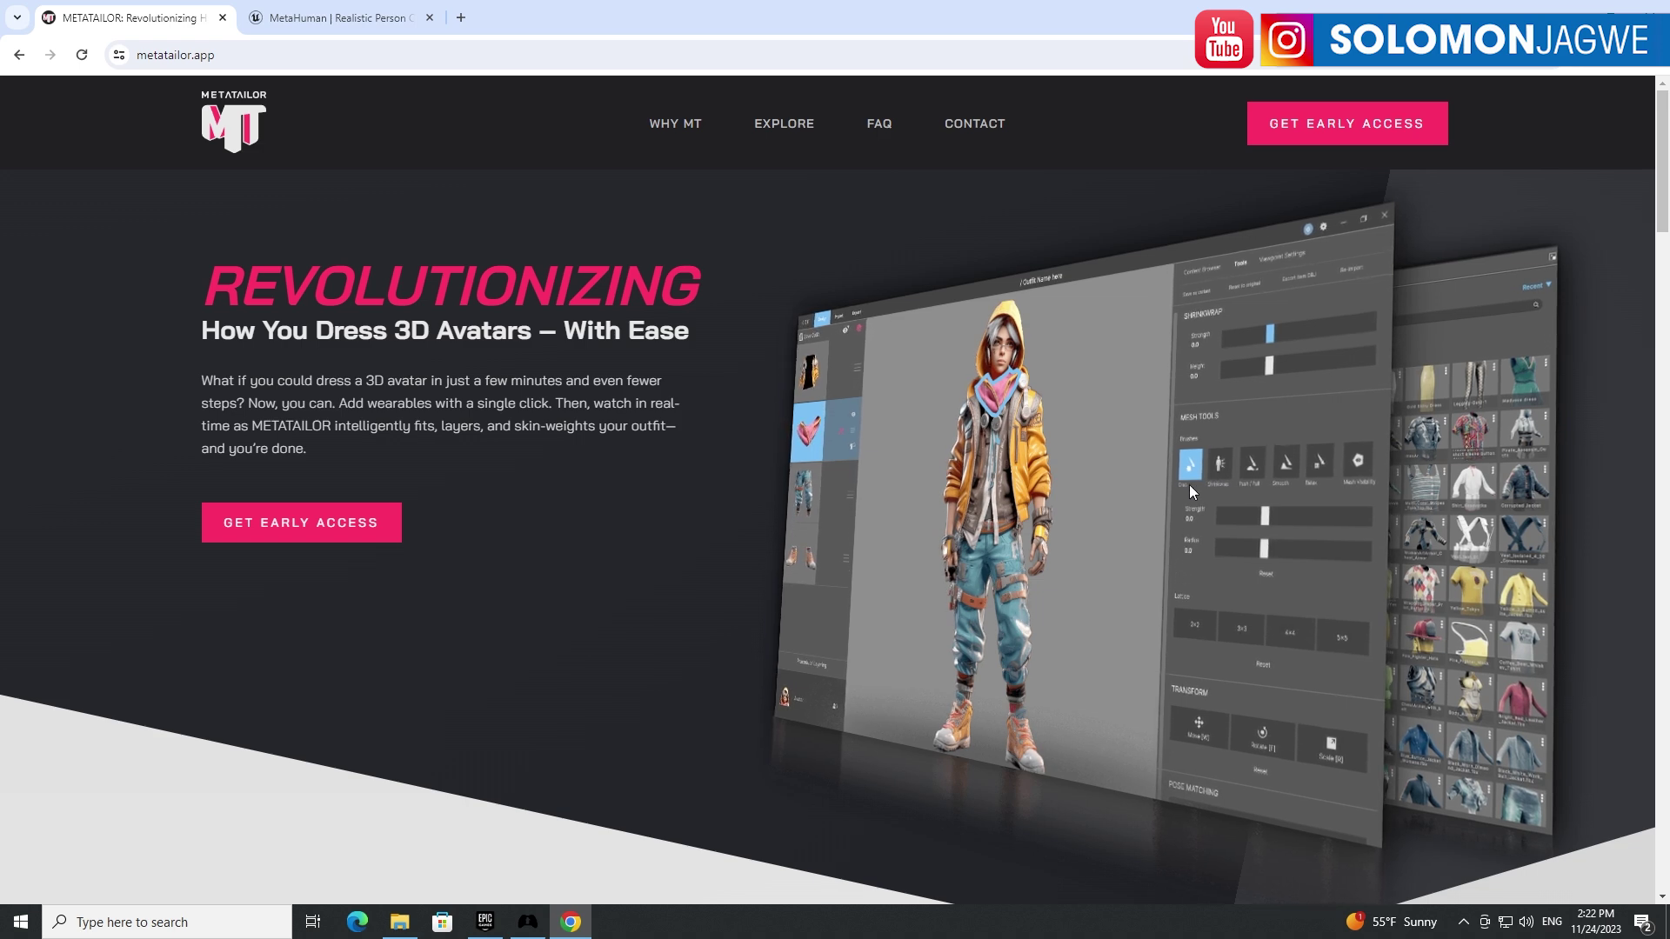
scroll(1188, 484, down, 4)
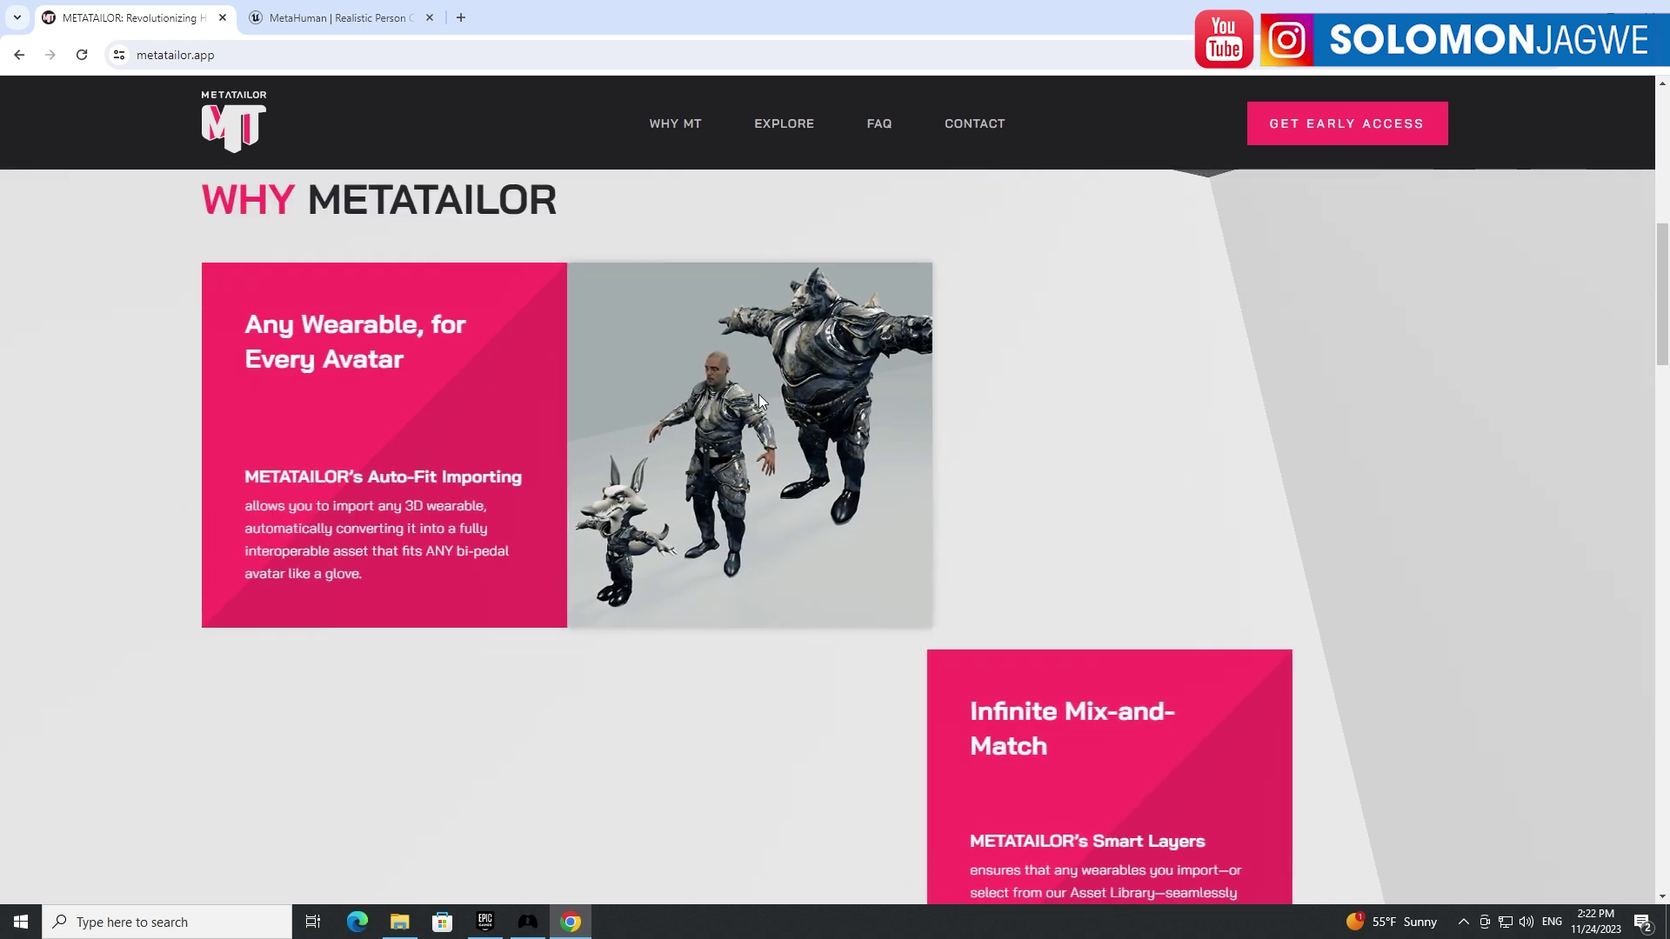
scroll(757, 395, down, 3)
scroll(763, 387, down, 2)
scroll(763, 388, down, 2)
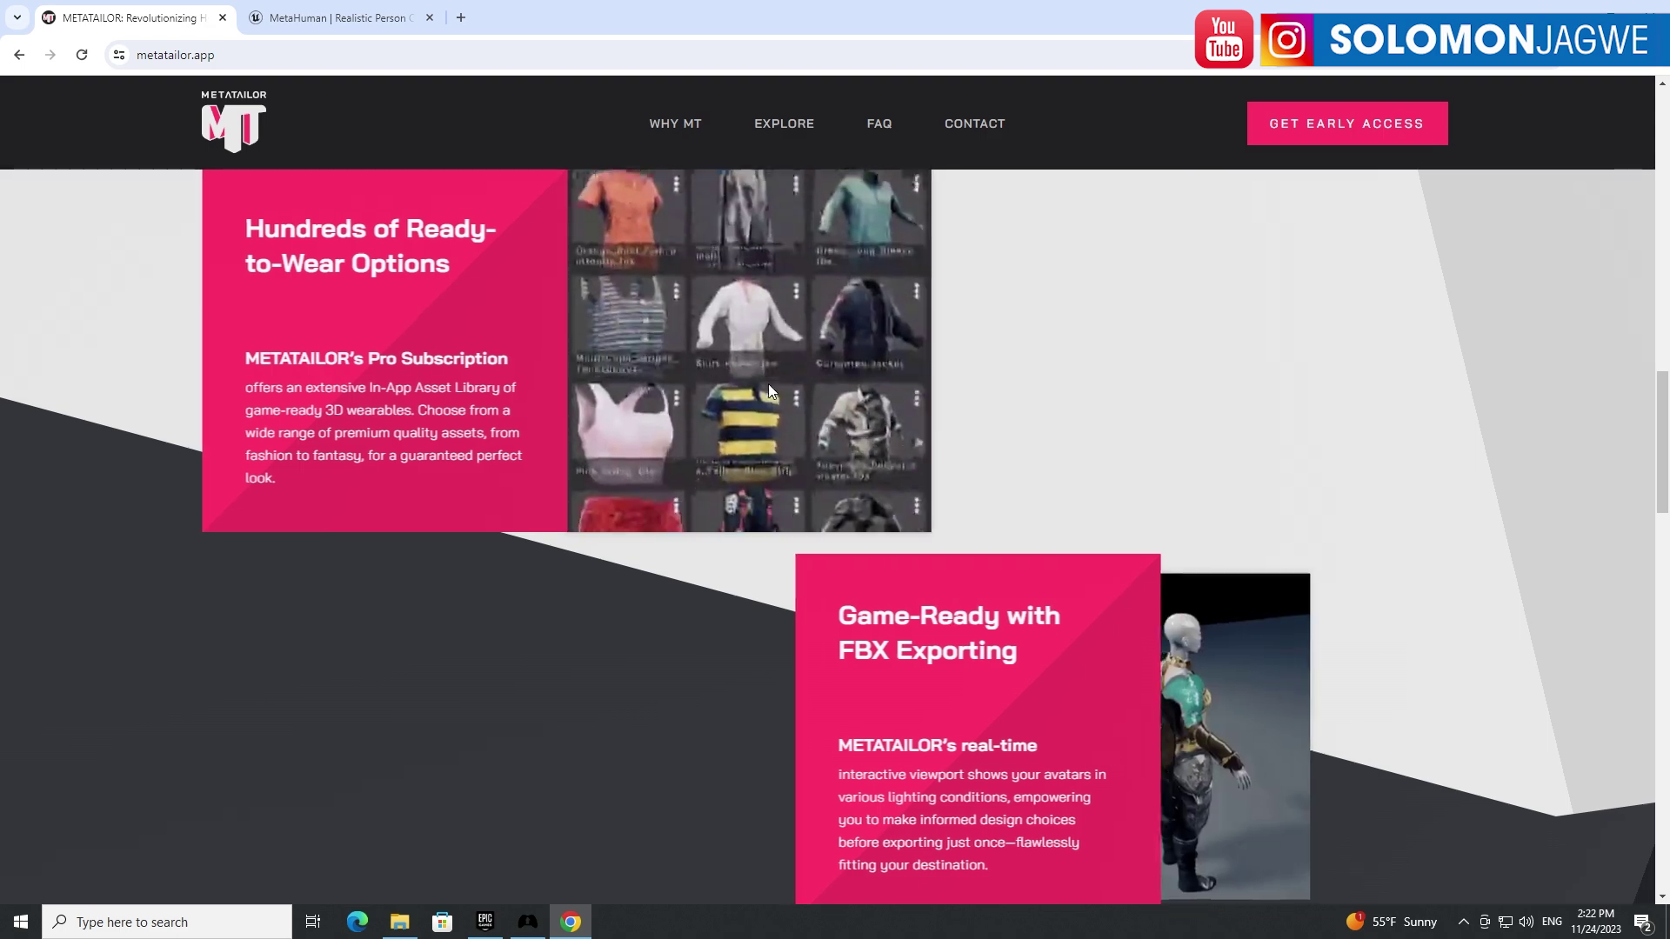
scroll(772, 383, down, 2)
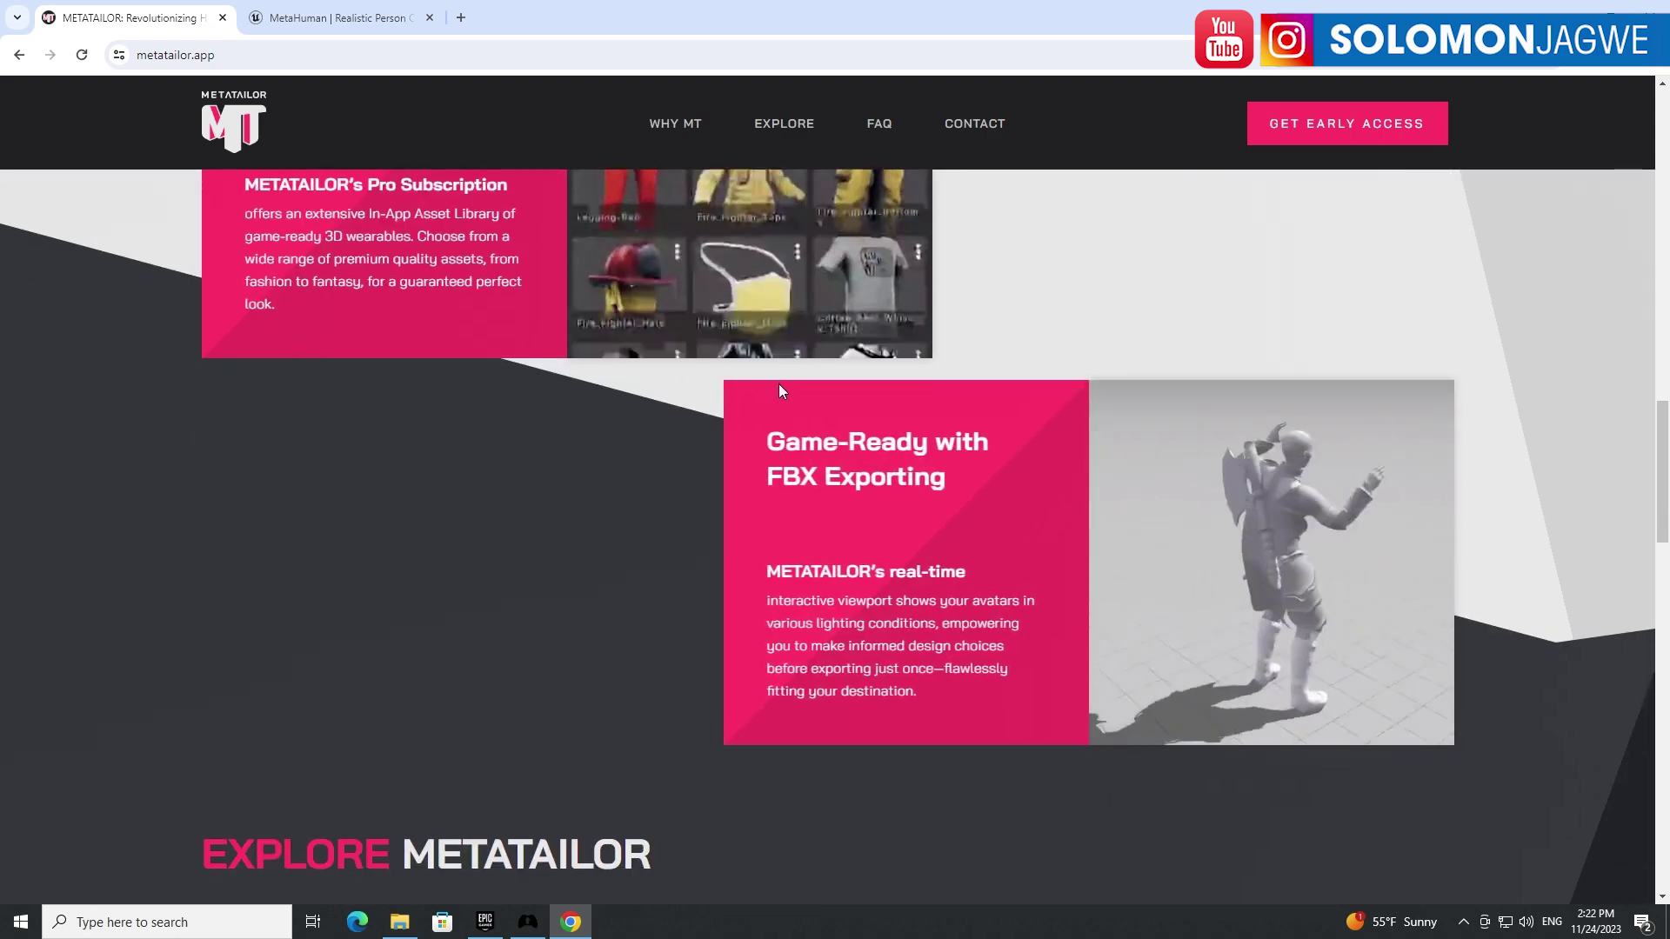
scroll(780, 388, down, 3)
scroll(777, 385, down, 2)
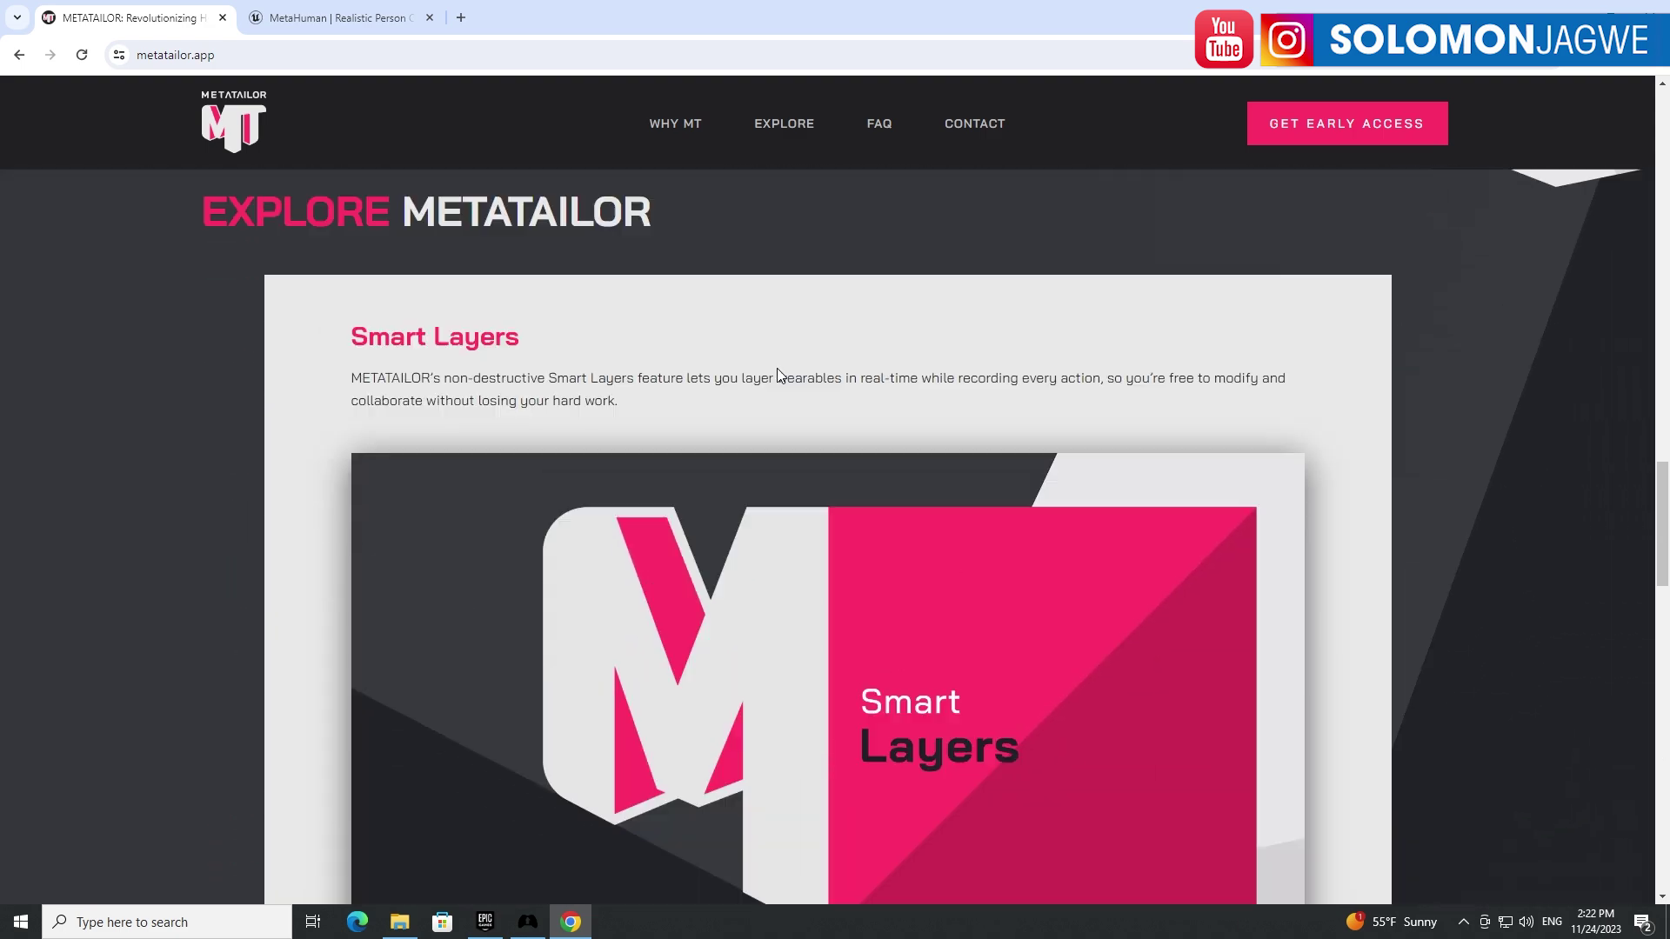
scroll(776, 368, up, 5)
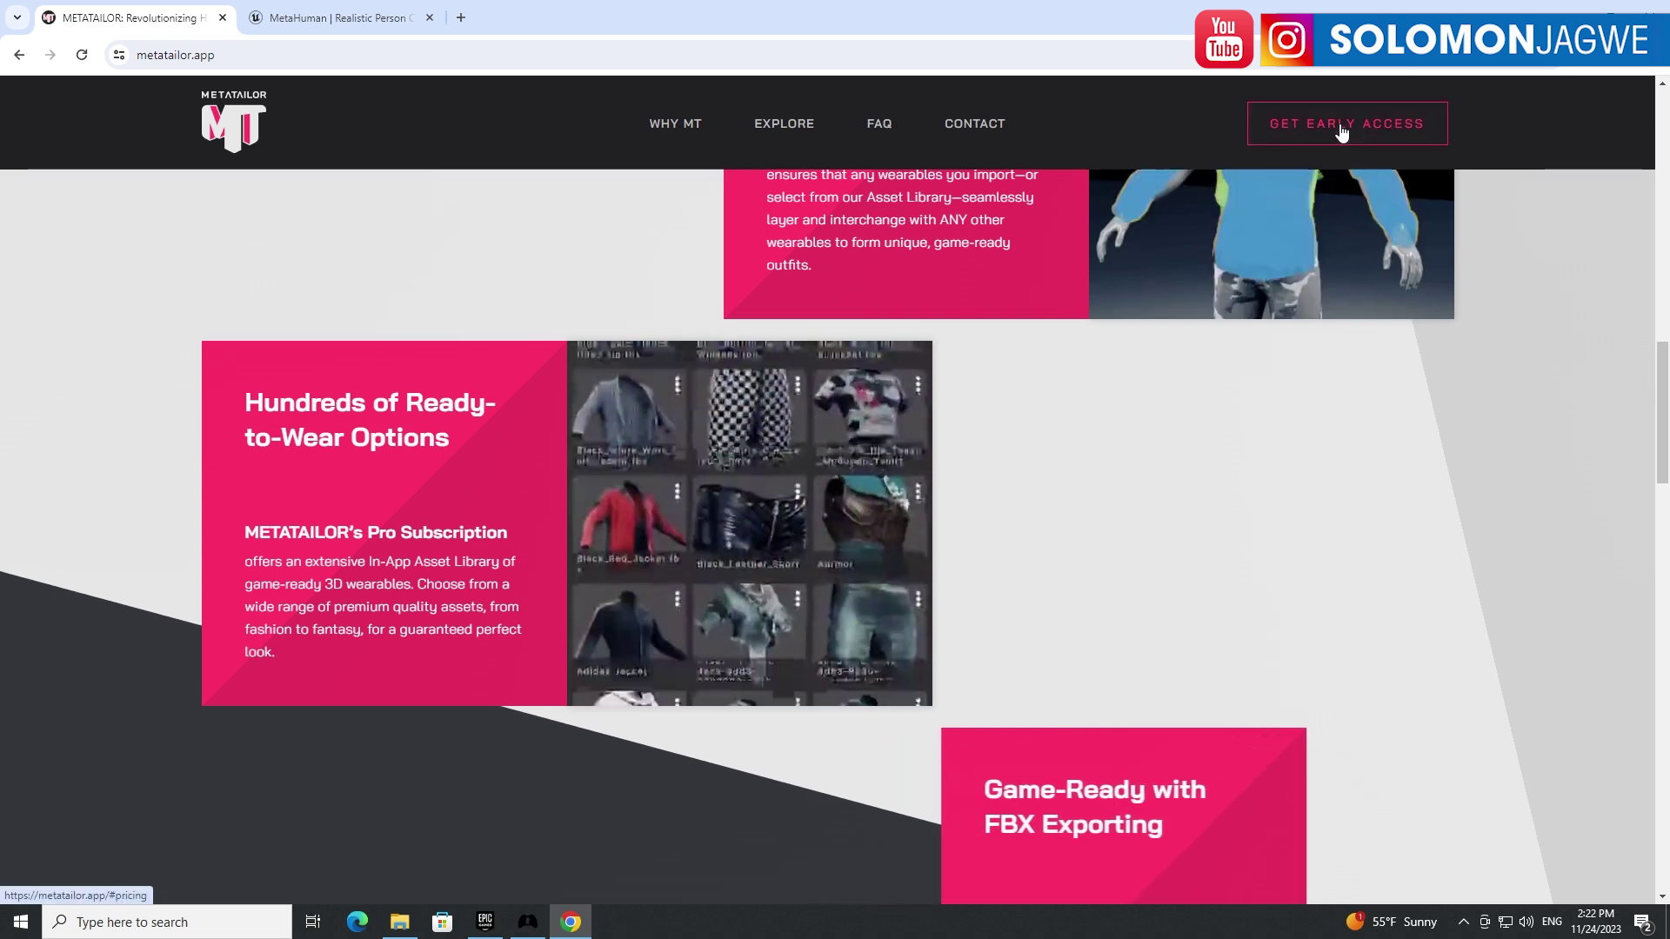
click(528, 921)
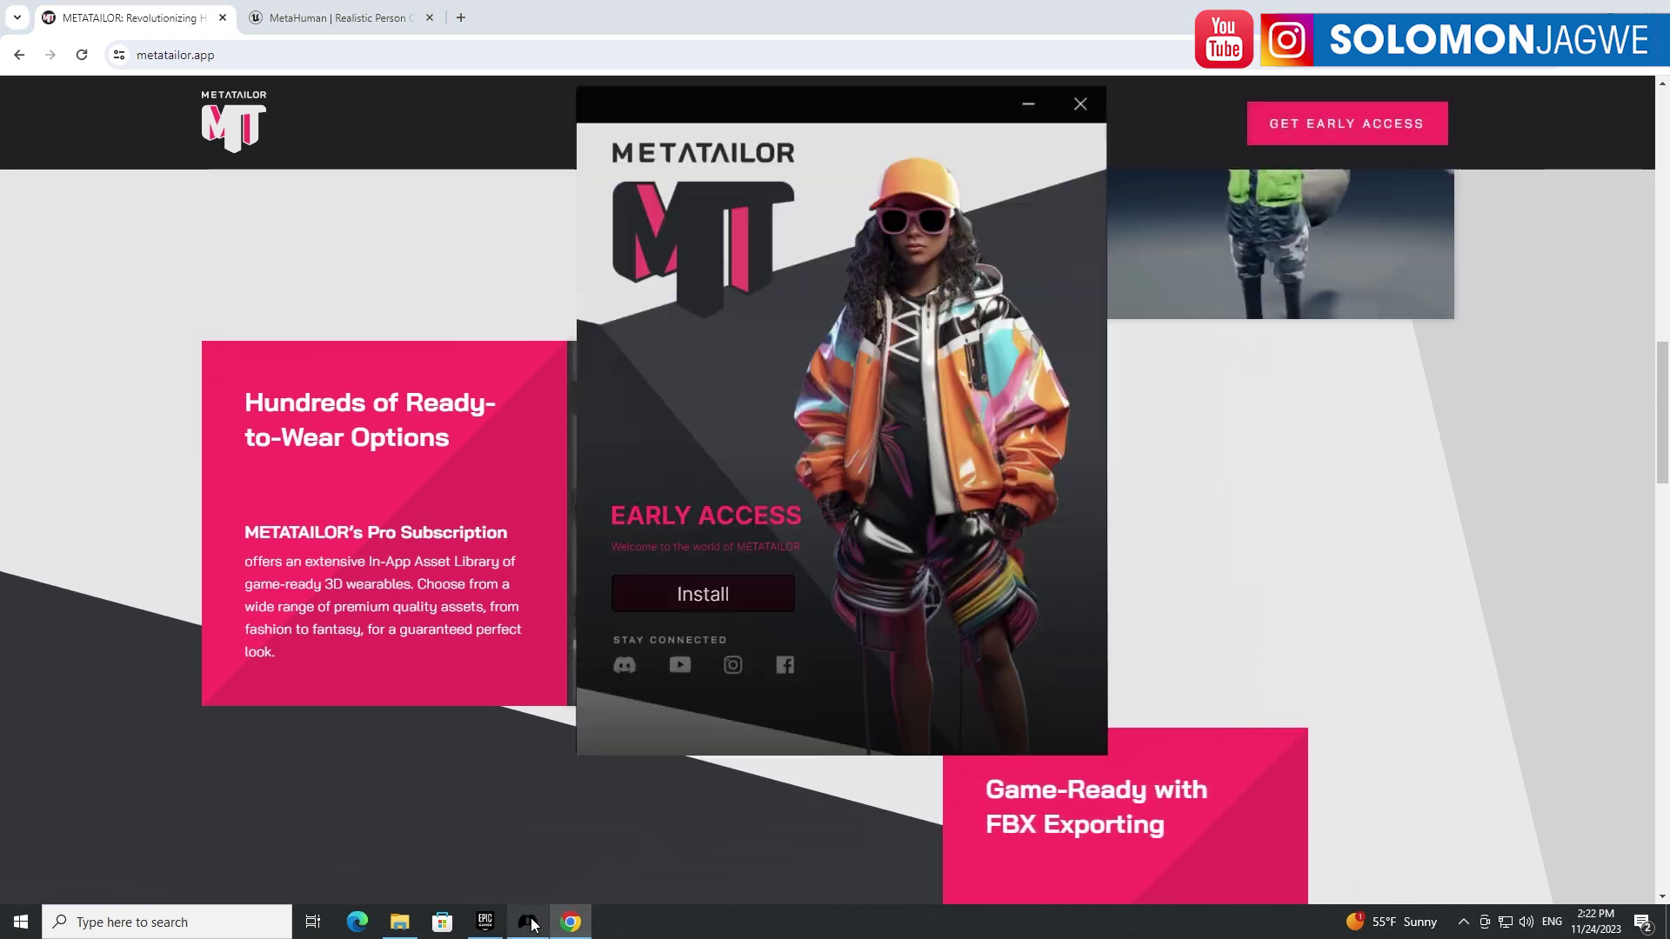
click(715, 614)
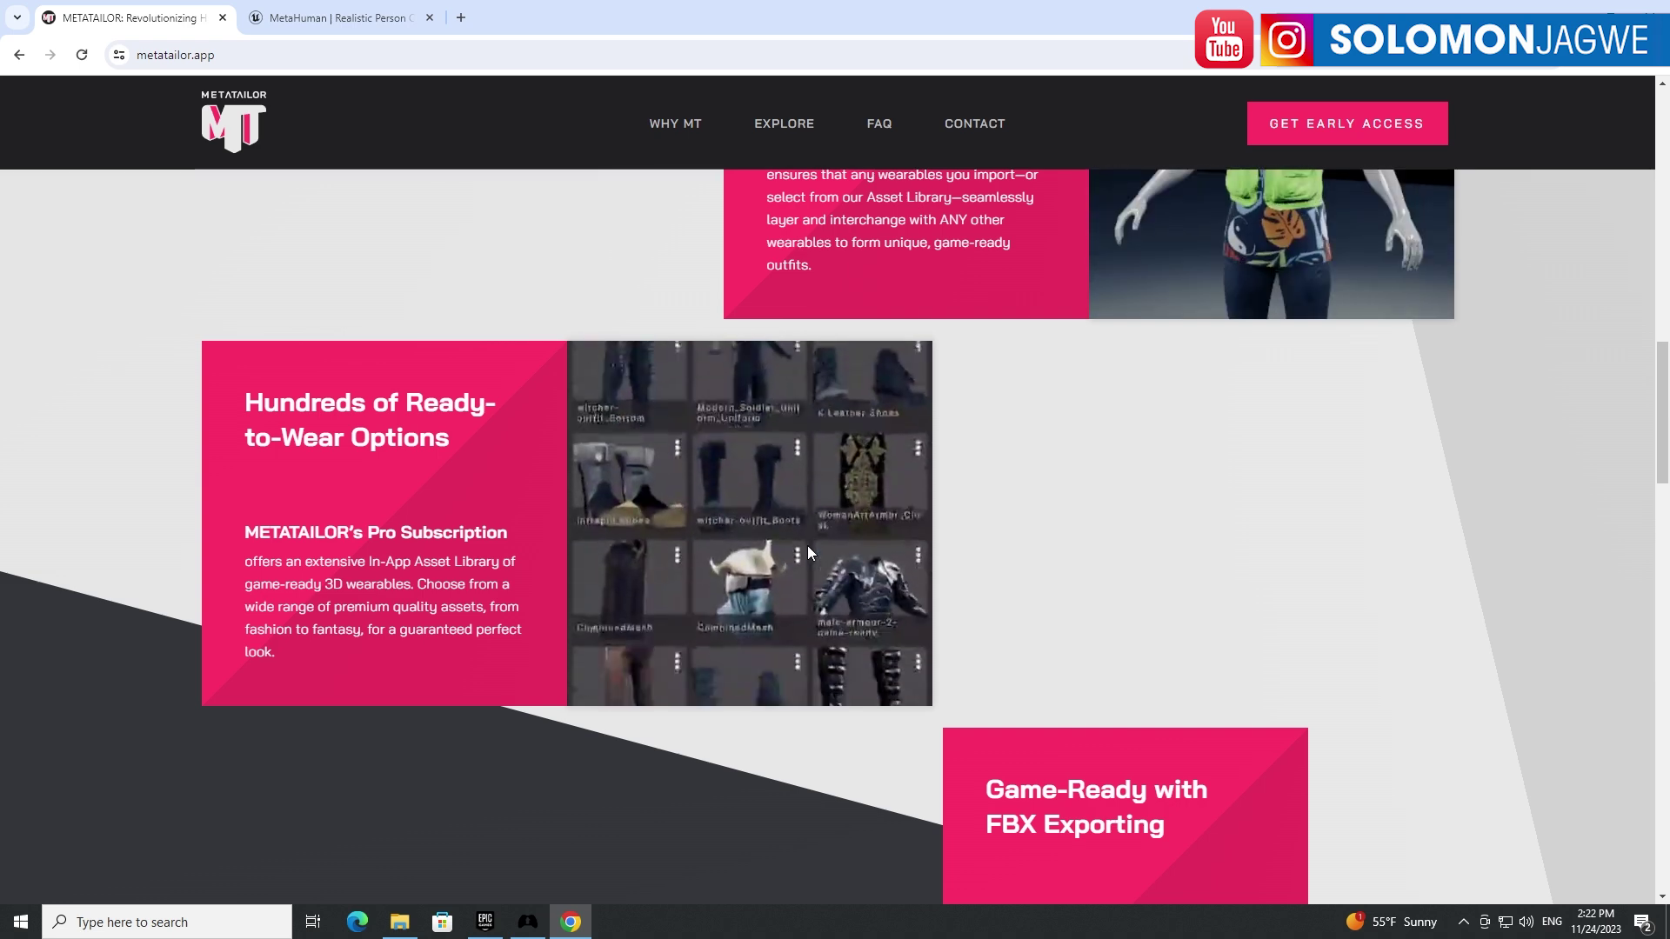
scroll(807, 546, down, 4)
scroll(807, 544, down, 1)
scroll(807, 542, up, 1)
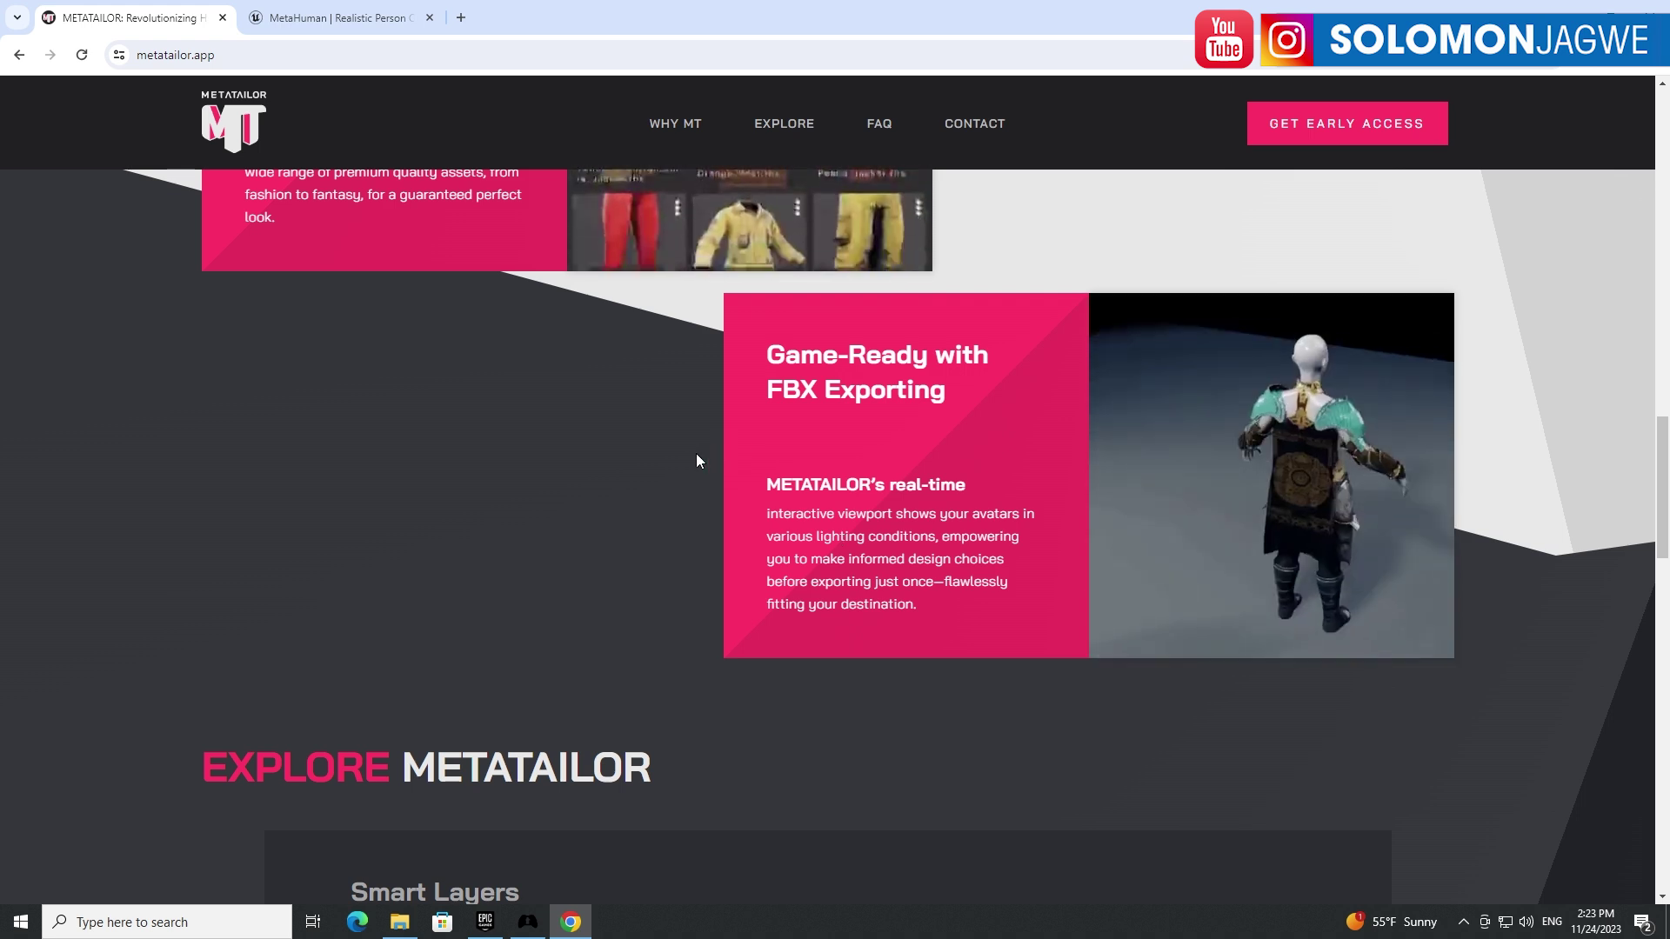
scroll(666, 476, down, 1)
scroll(665, 472, down, 3)
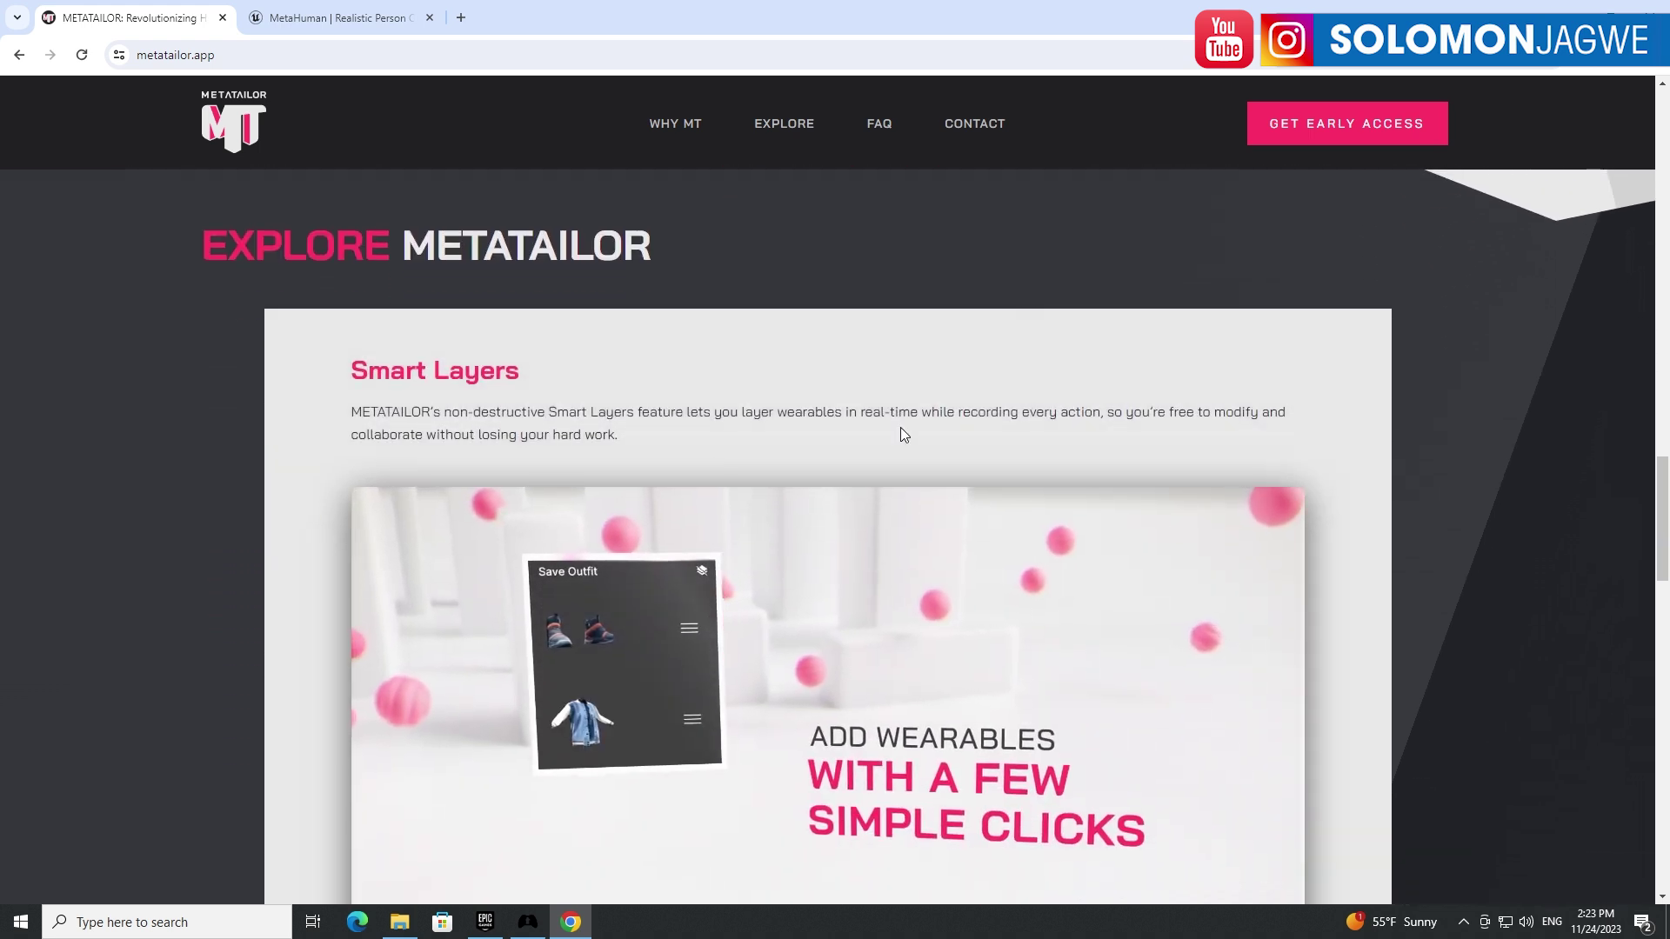
scroll(900, 435, down, 1)
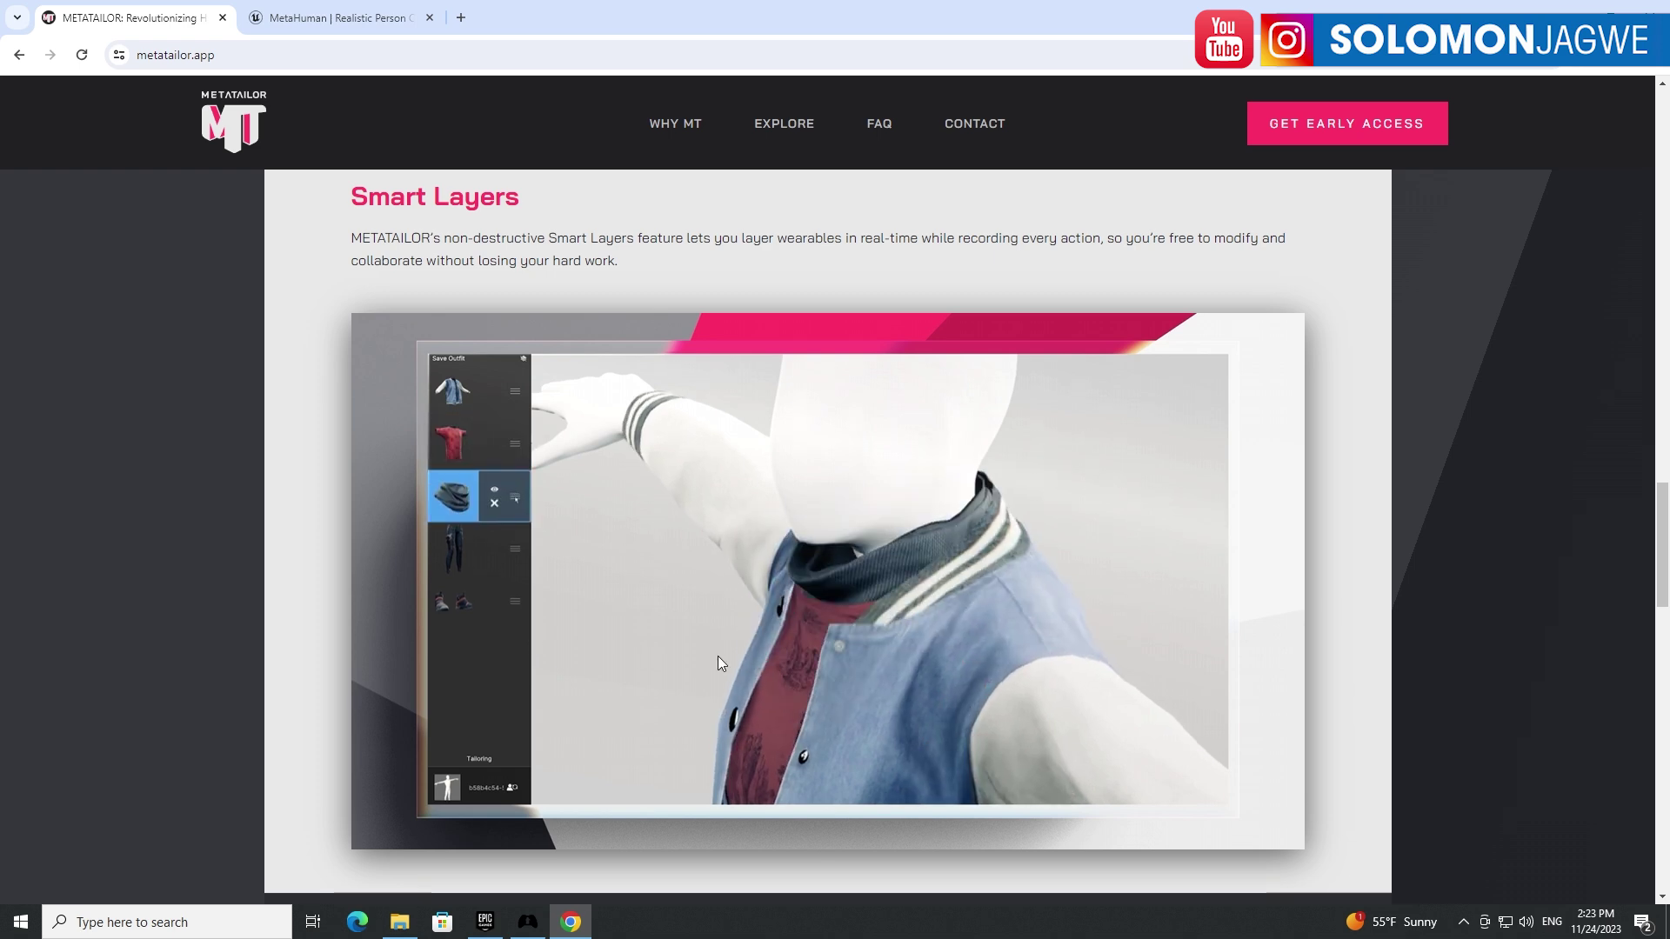
scroll(1107, 622, down, 1)
scroll(1253, 557, down, 3)
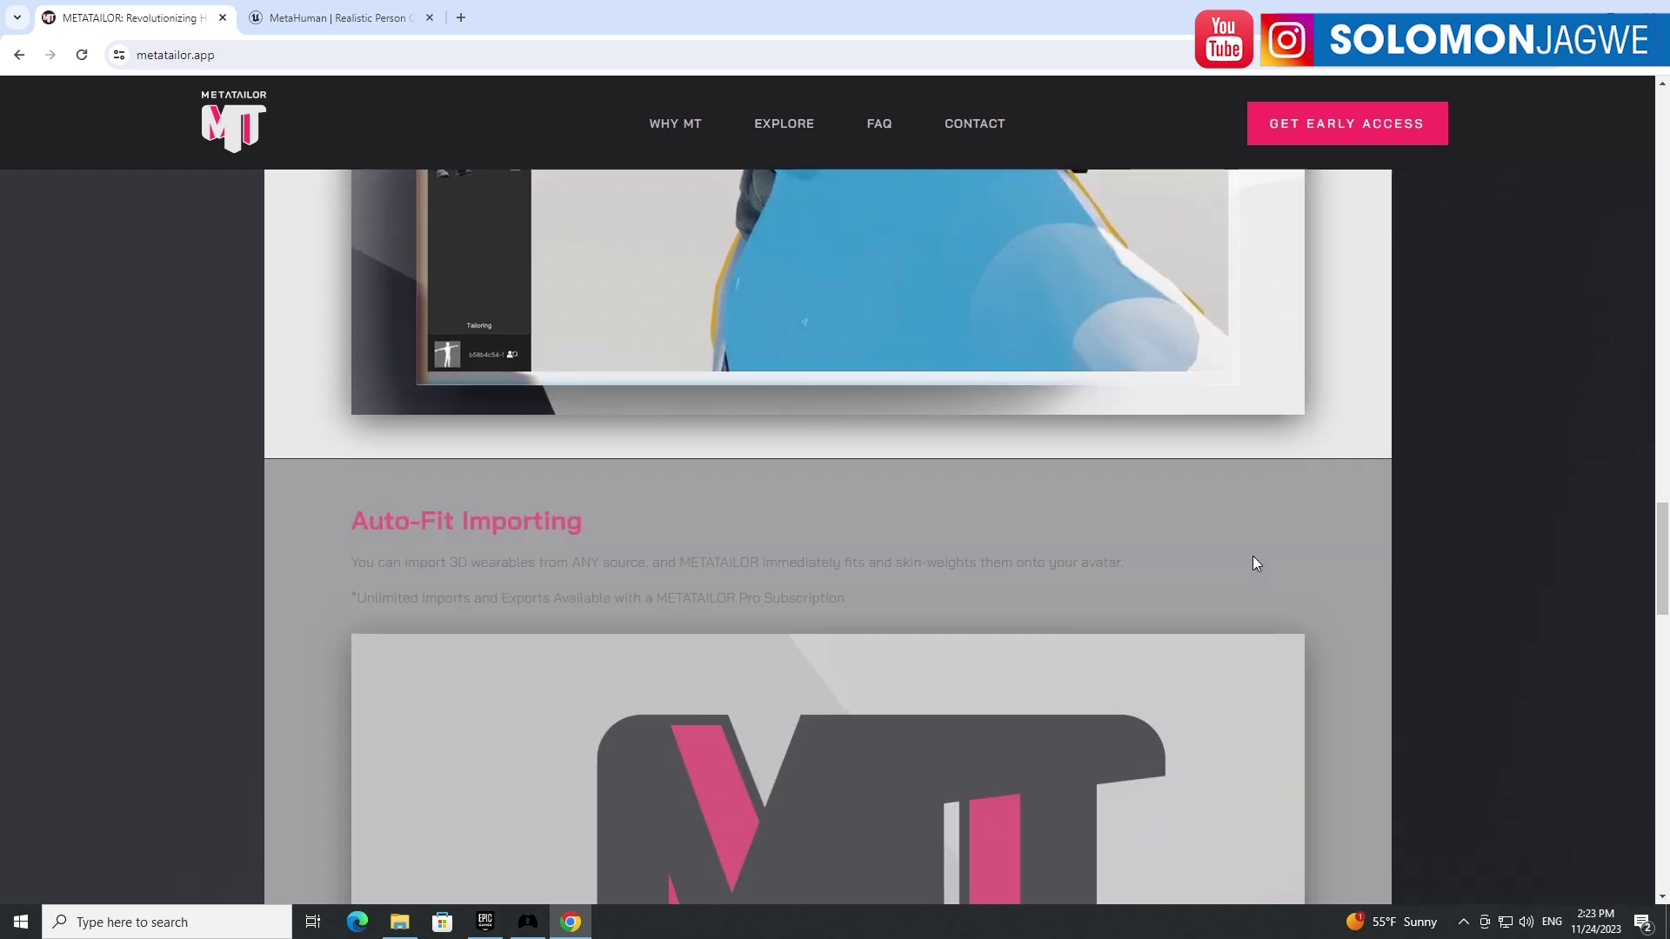
scroll(1252, 558, down, 1)
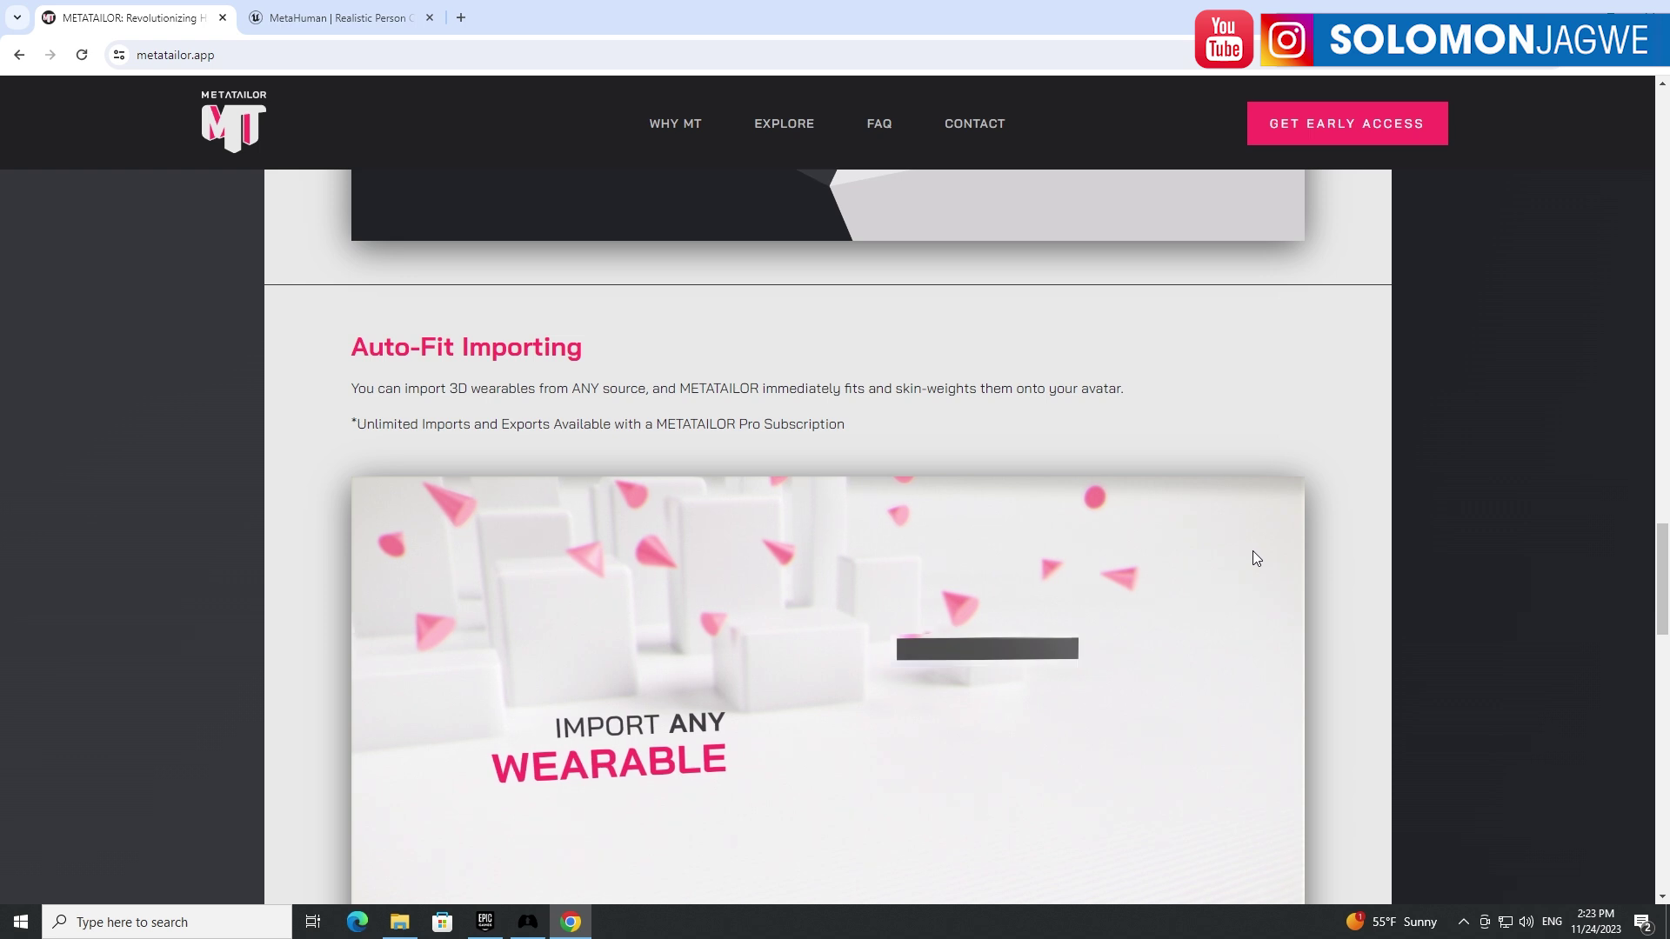
scroll(1227, 552, down, 3)
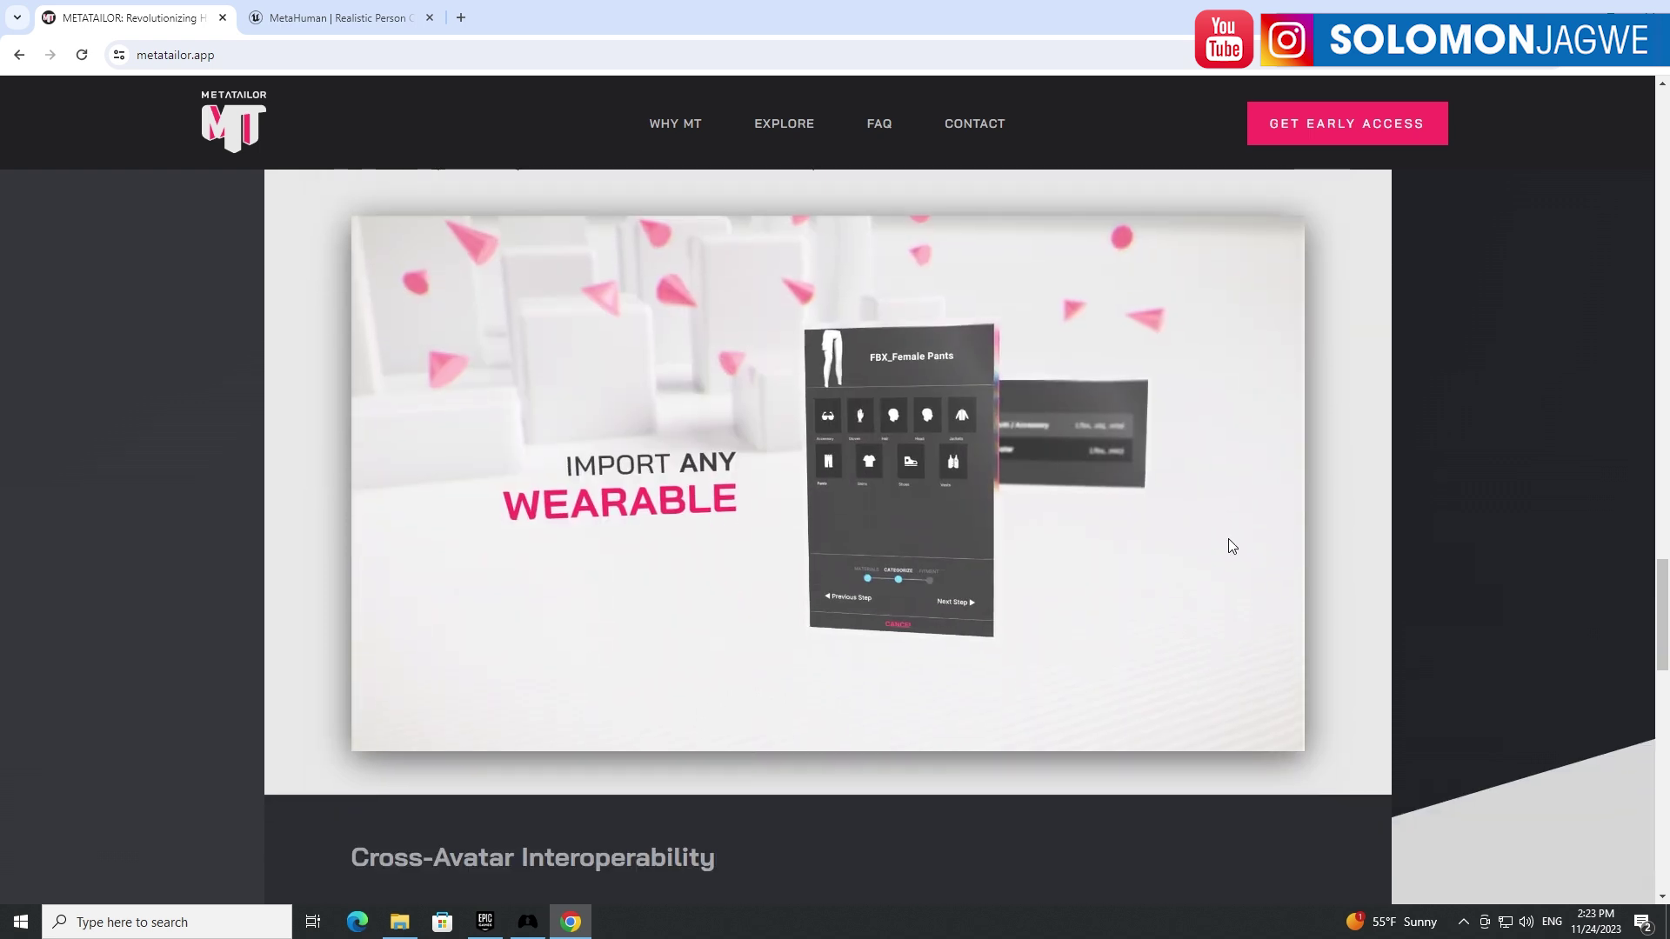
scroll(1227, 539, down, 1)
scroll(1222, 532, up, 1)
scroll(1222, 539, up, 1)
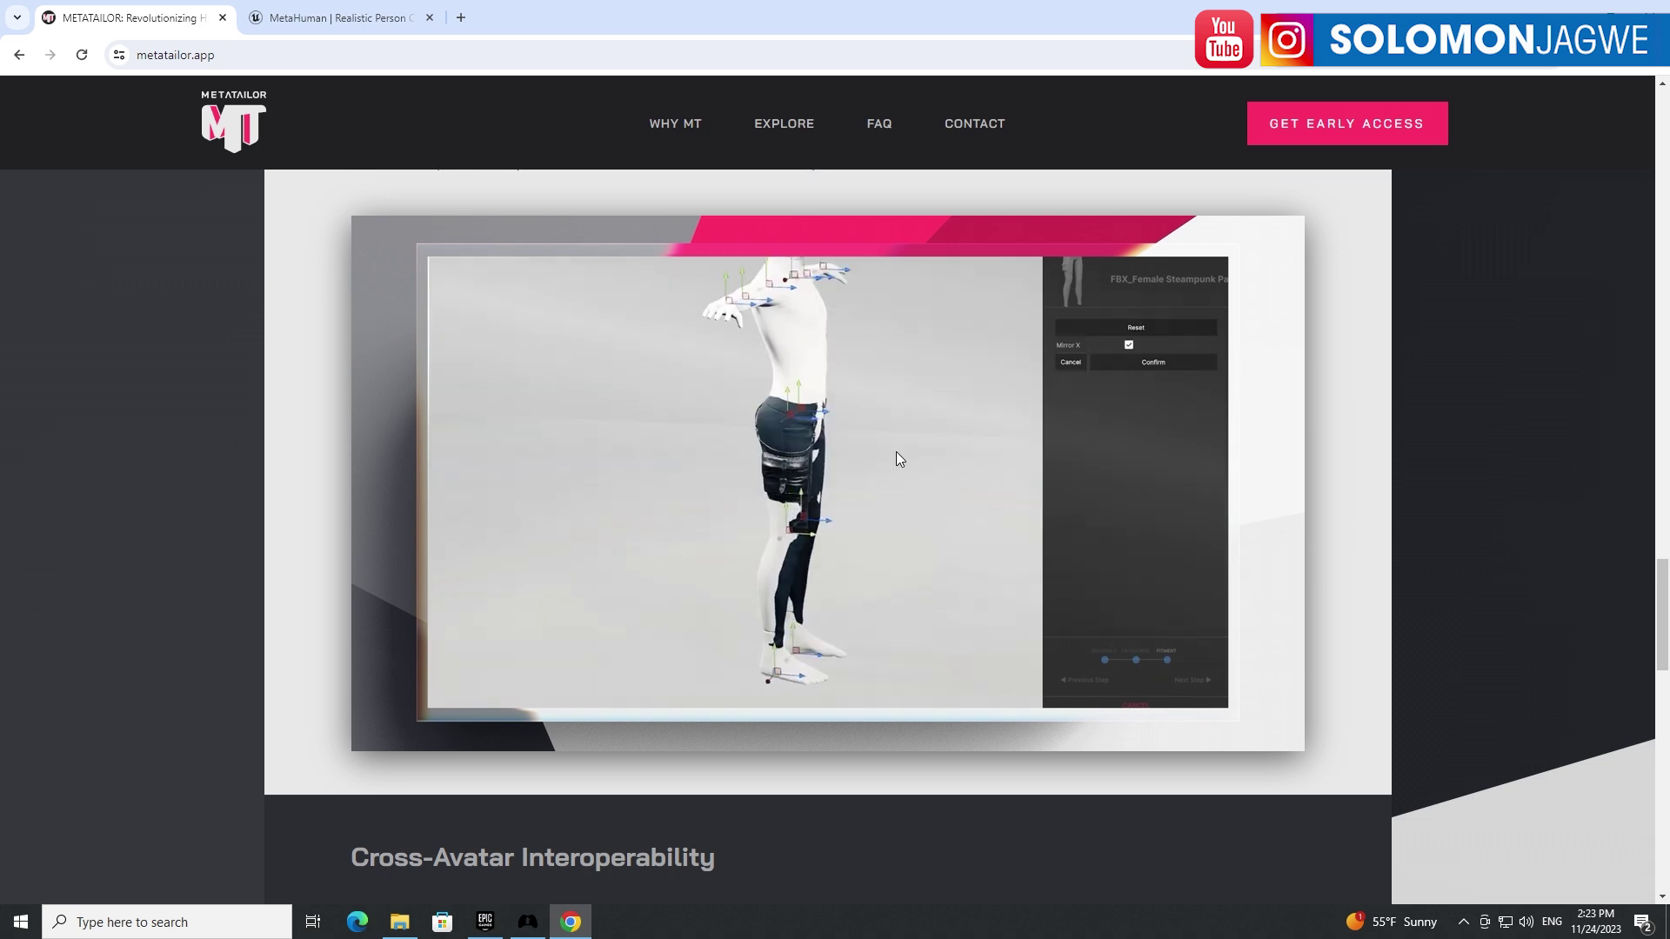
scroll(987, 448, down, 2)
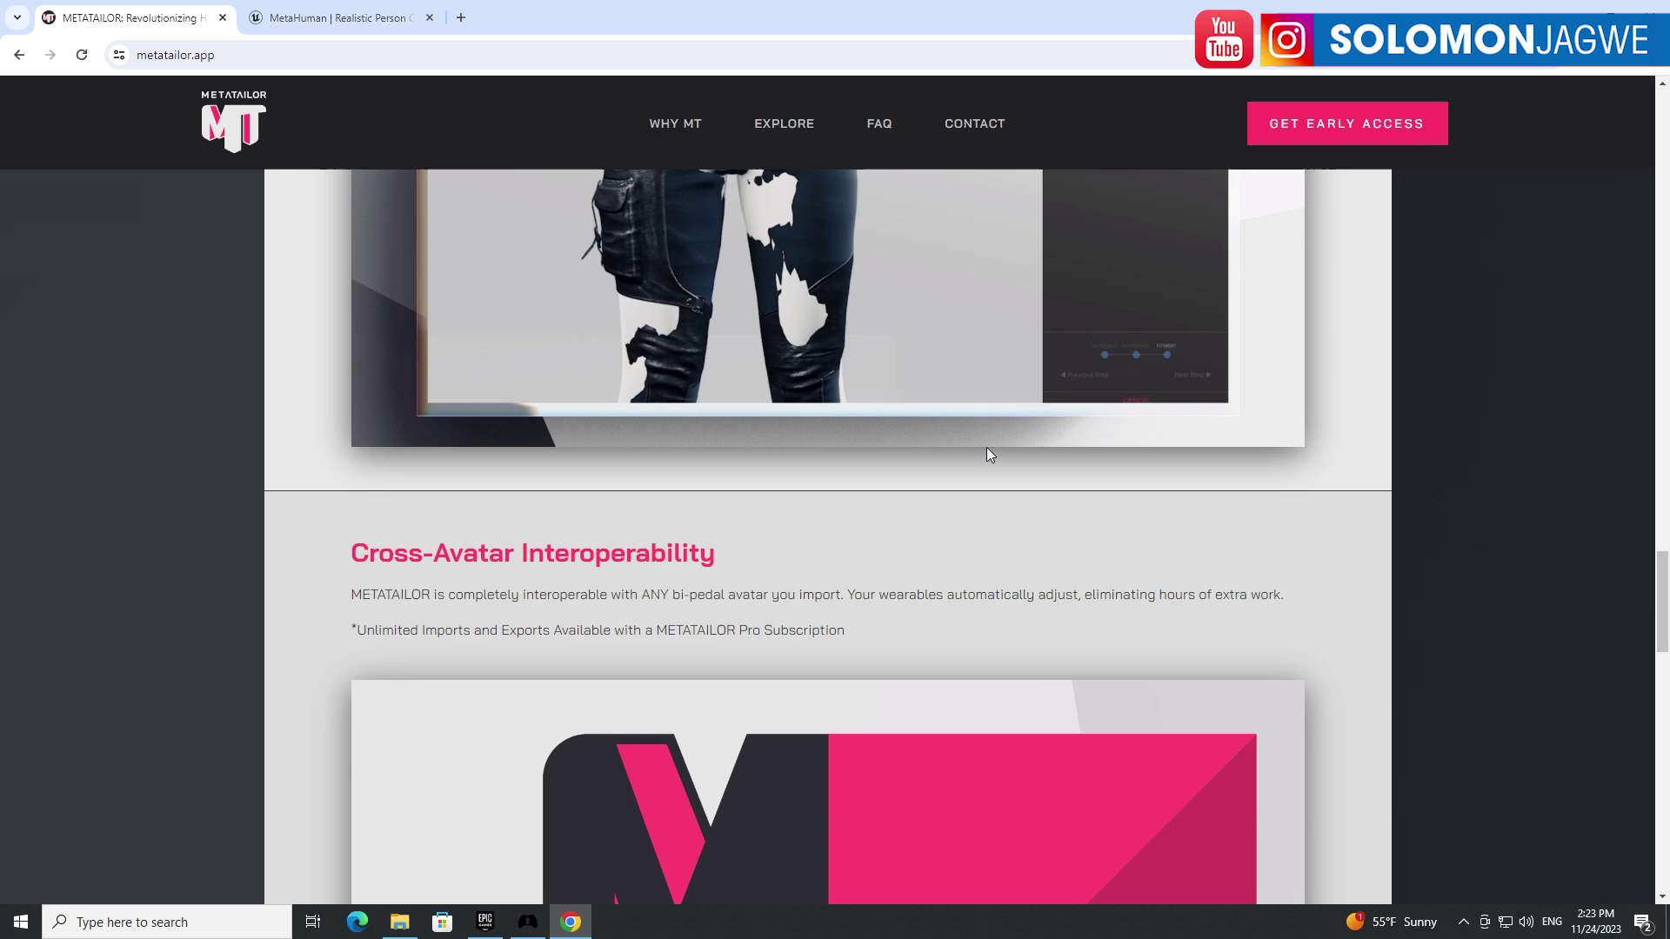
scroll(986, 454, down, 2)
scroll(1196, 424, down, 1)
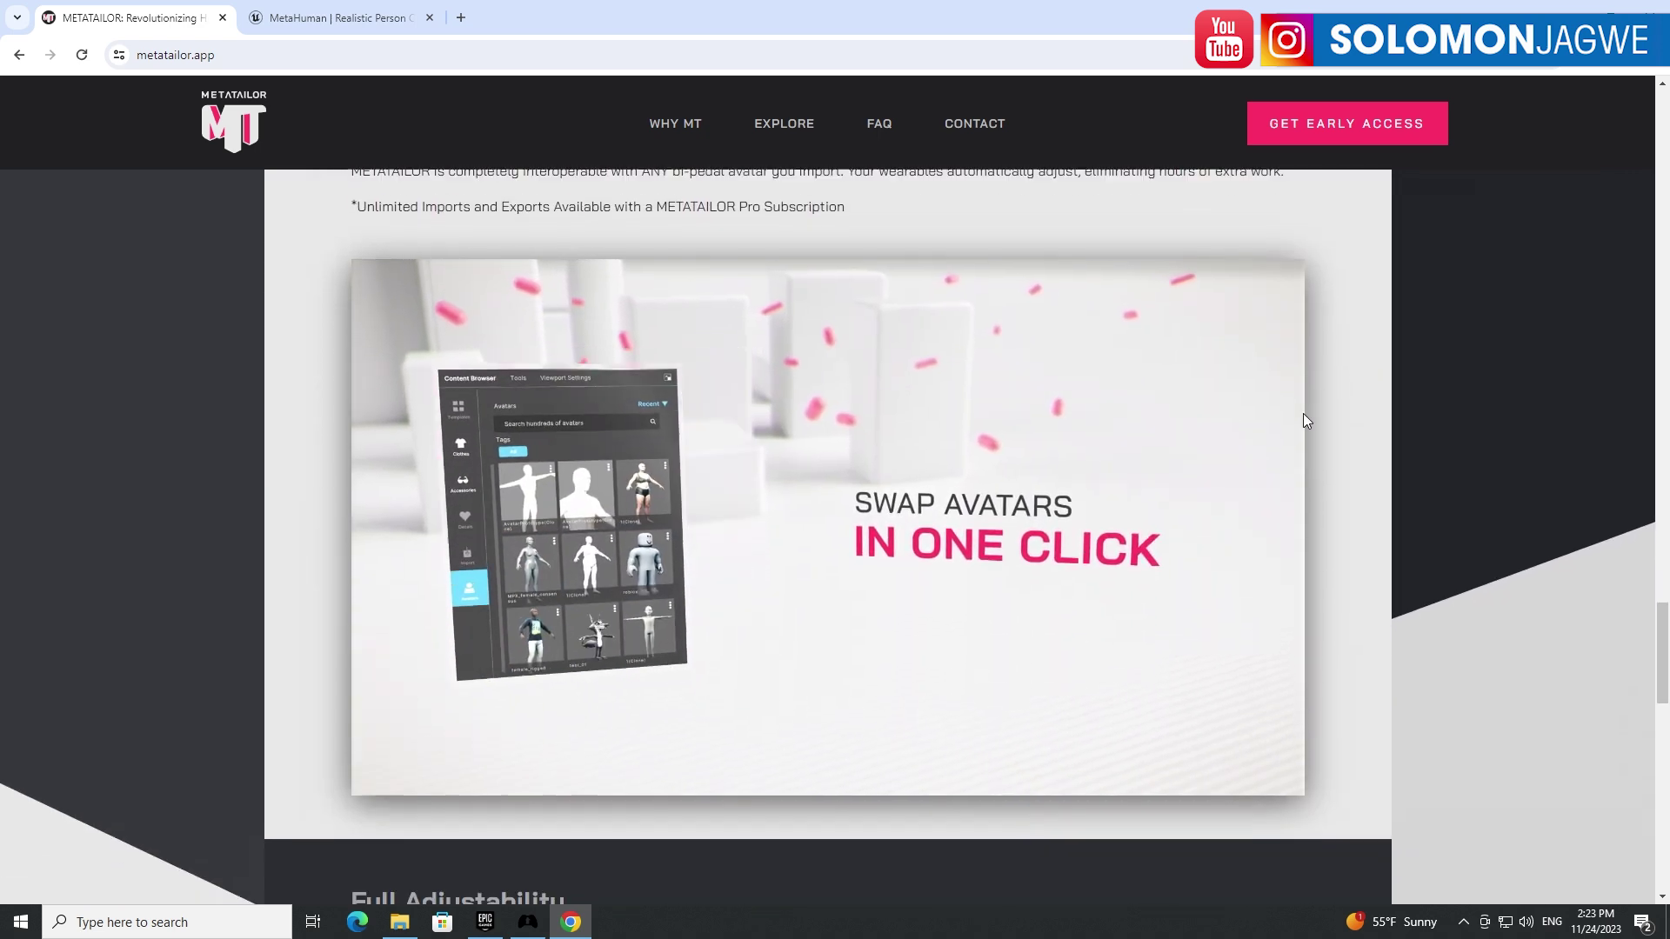
scroll(1304, 421, down, 4)
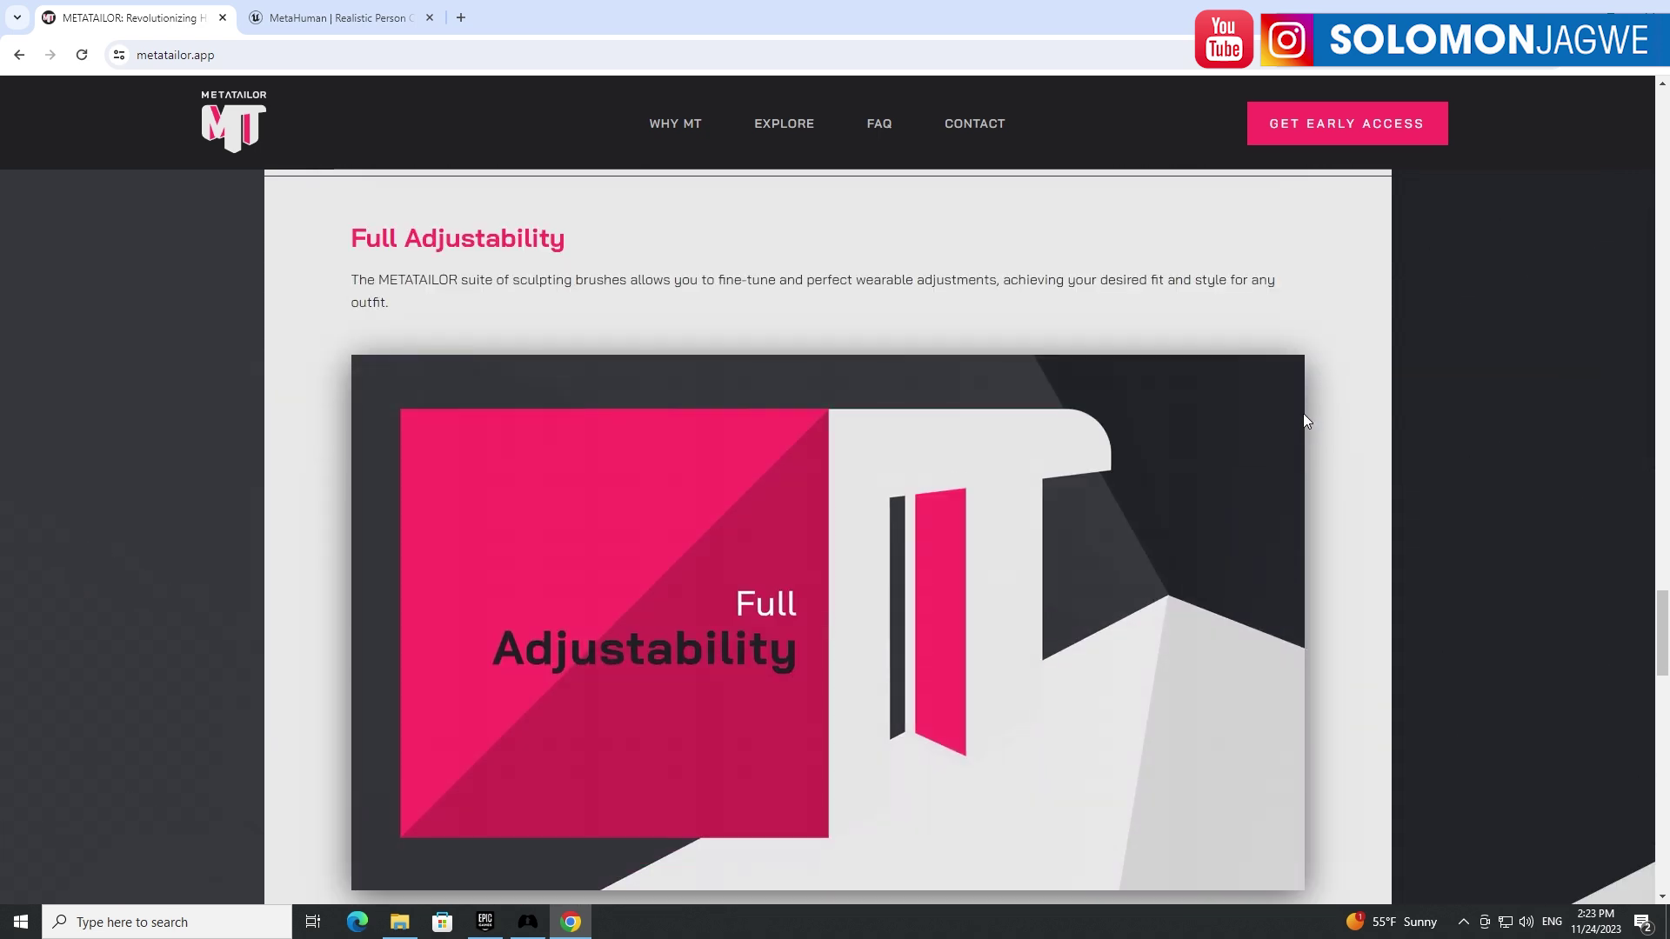
Install the app from the METATAILOR EARLY ACCESS launcher.
click(529, 924)
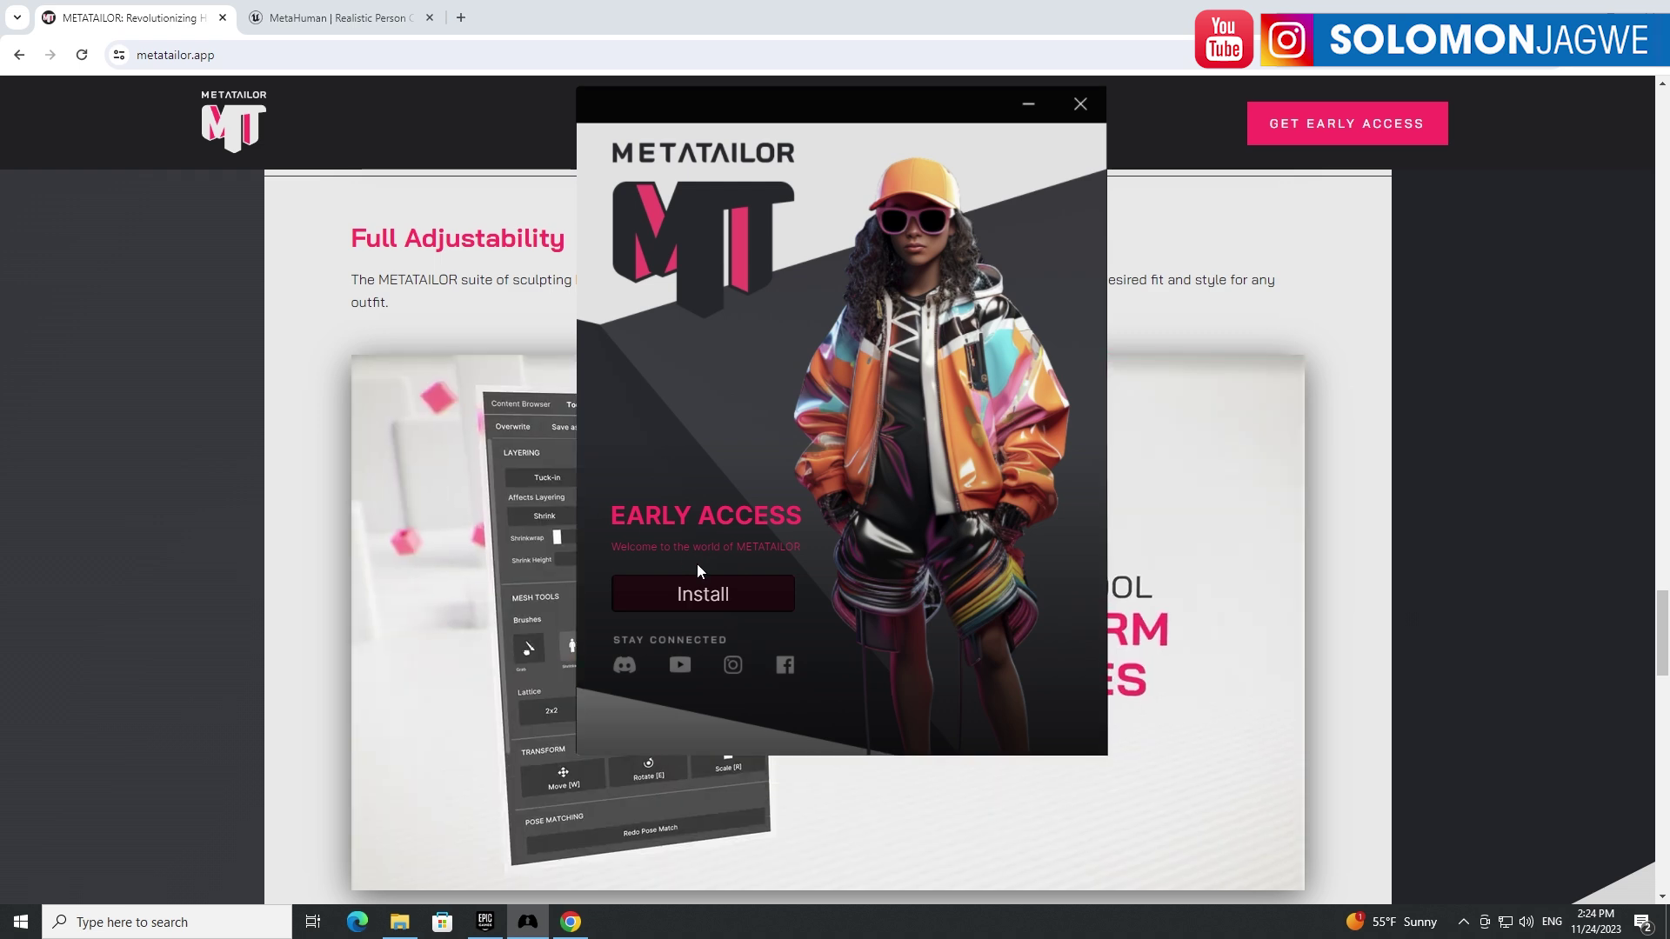
click(723, 599)
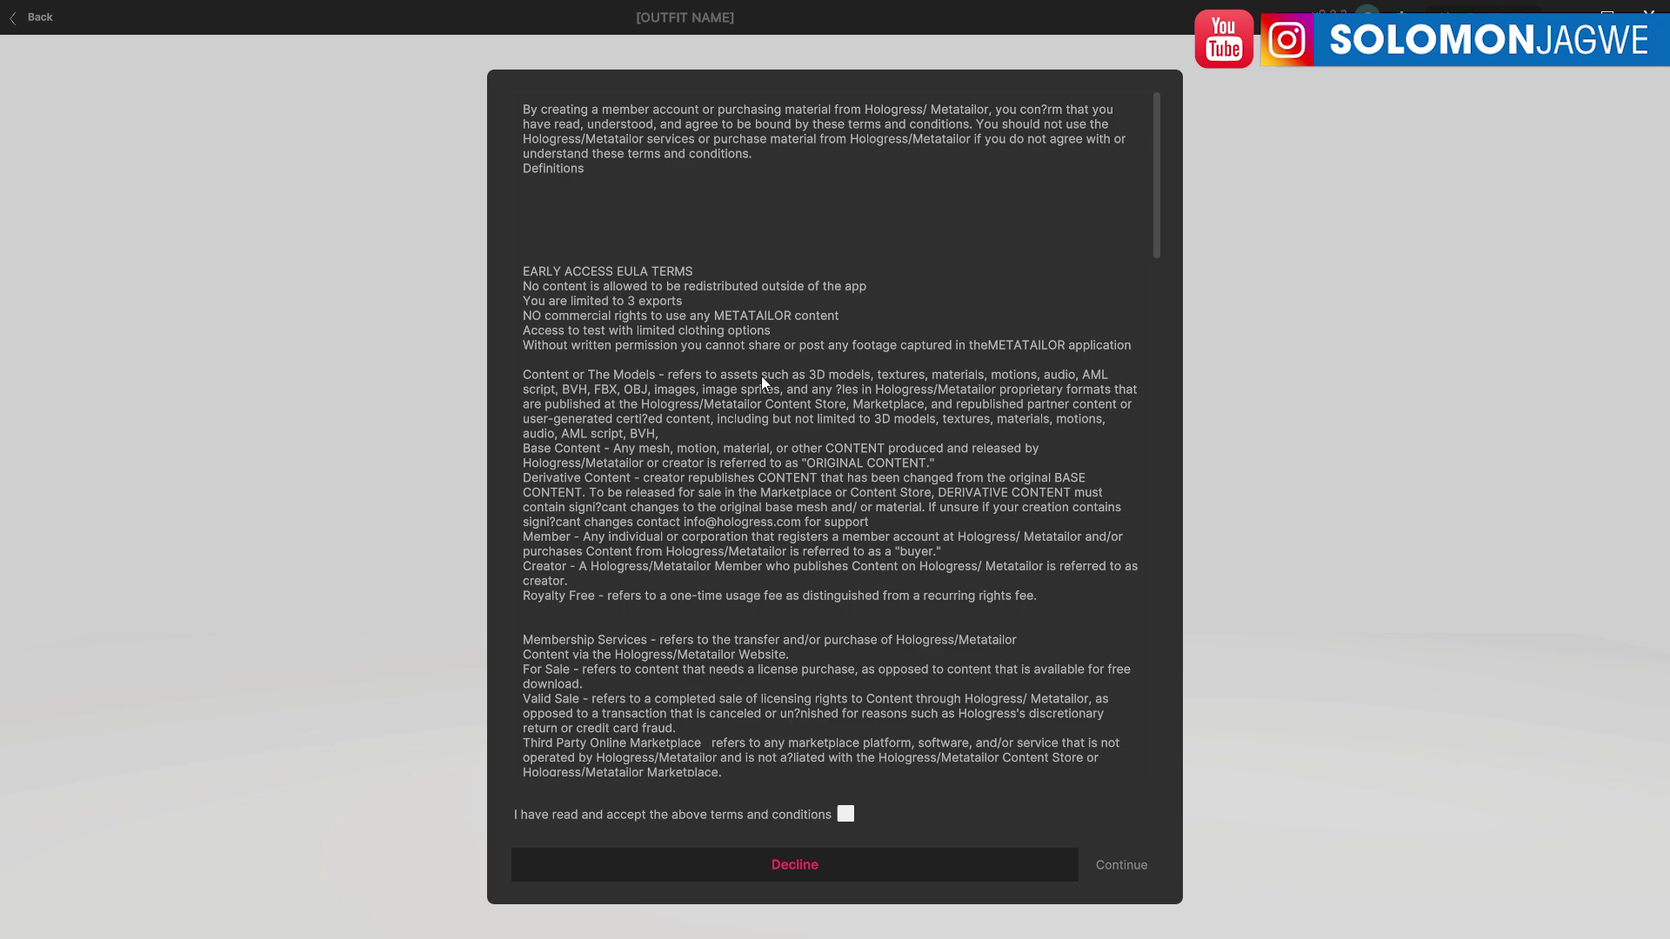
scroll(761, 376, down, 4)
scroll(792, 521, down, 1)
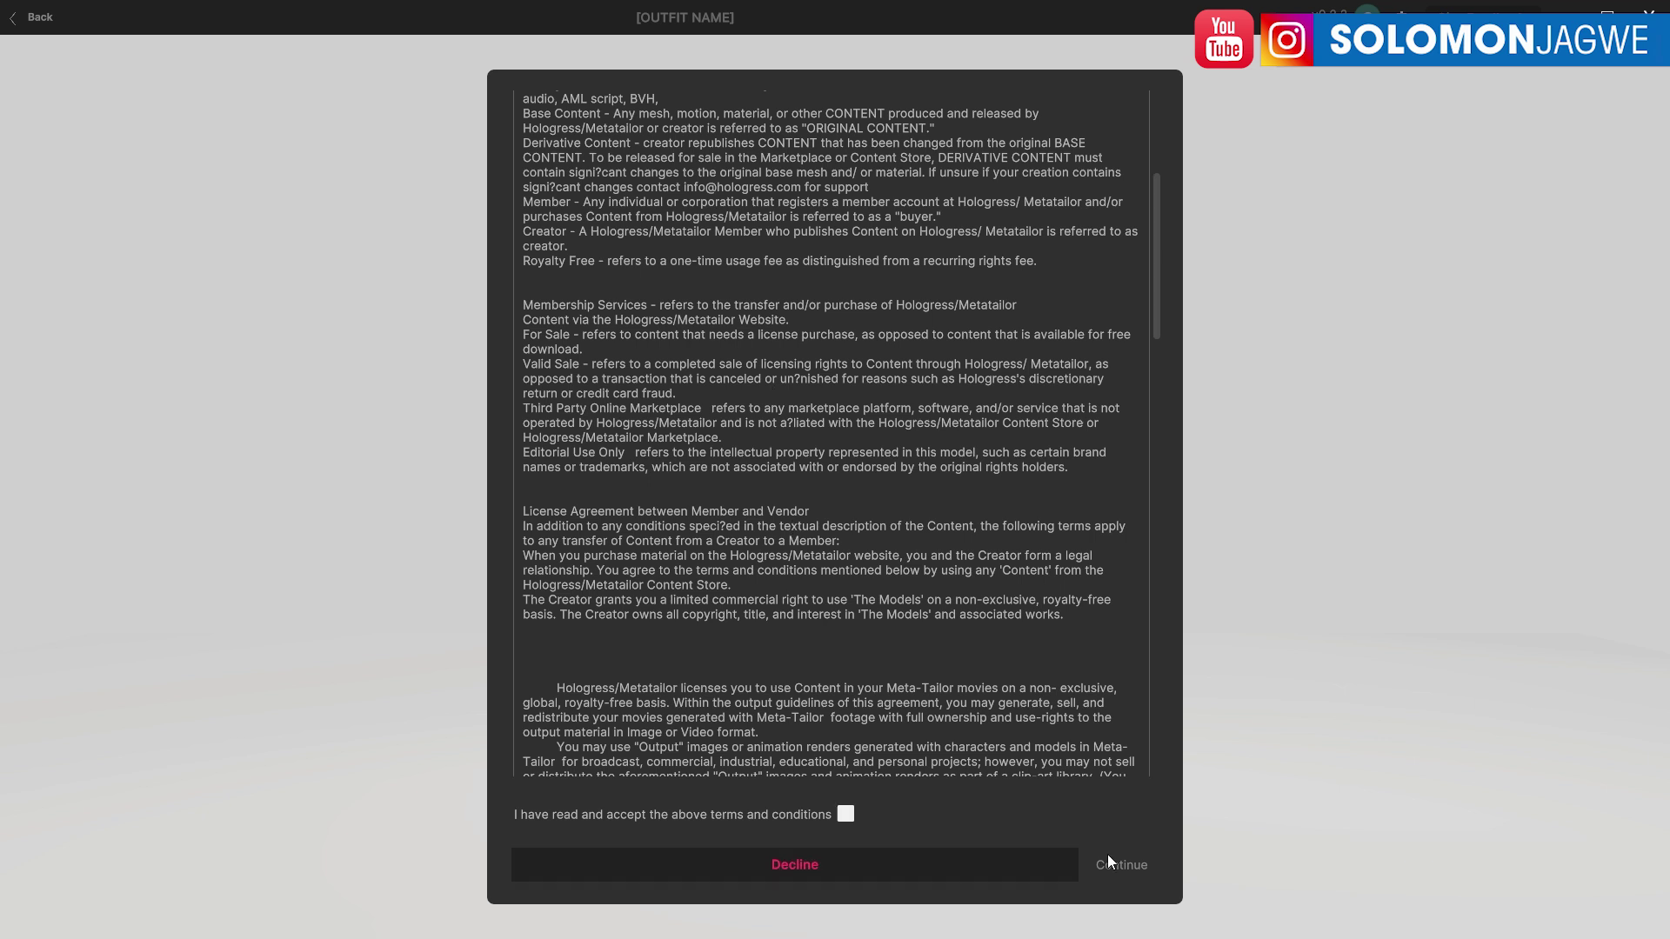
Tick 'I have read and accept the above terms and conditions' and continue.
click(846, 814)
click(1120, 865)
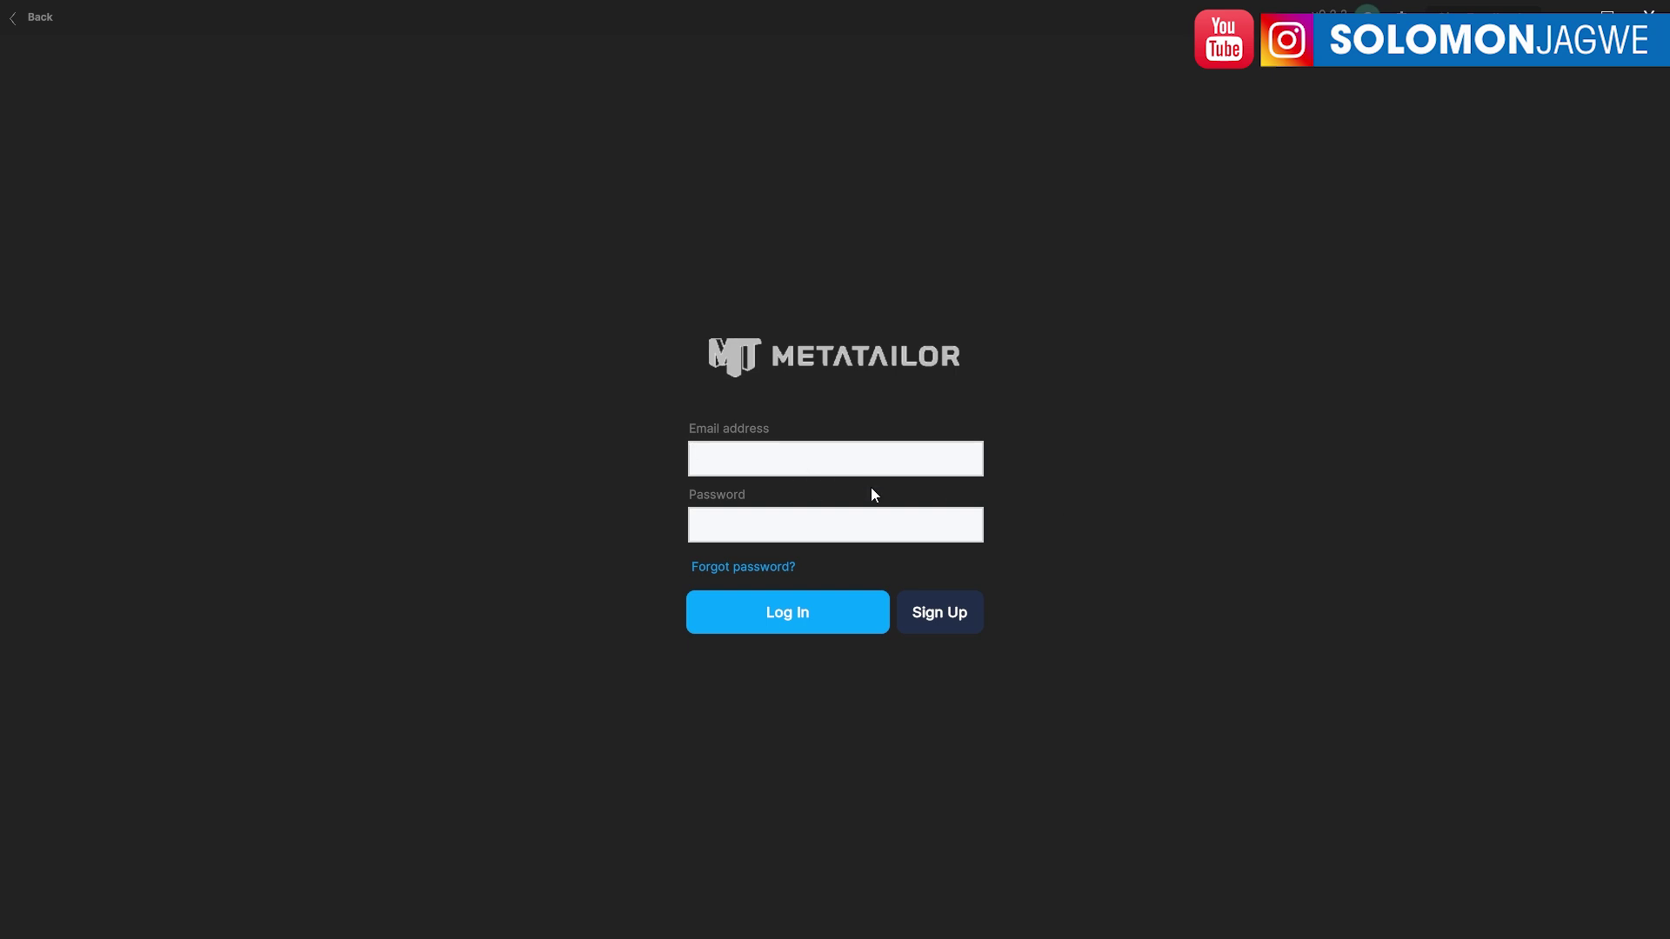
Select the Email address field on the METATAILOR login screen.
click(795, 459)
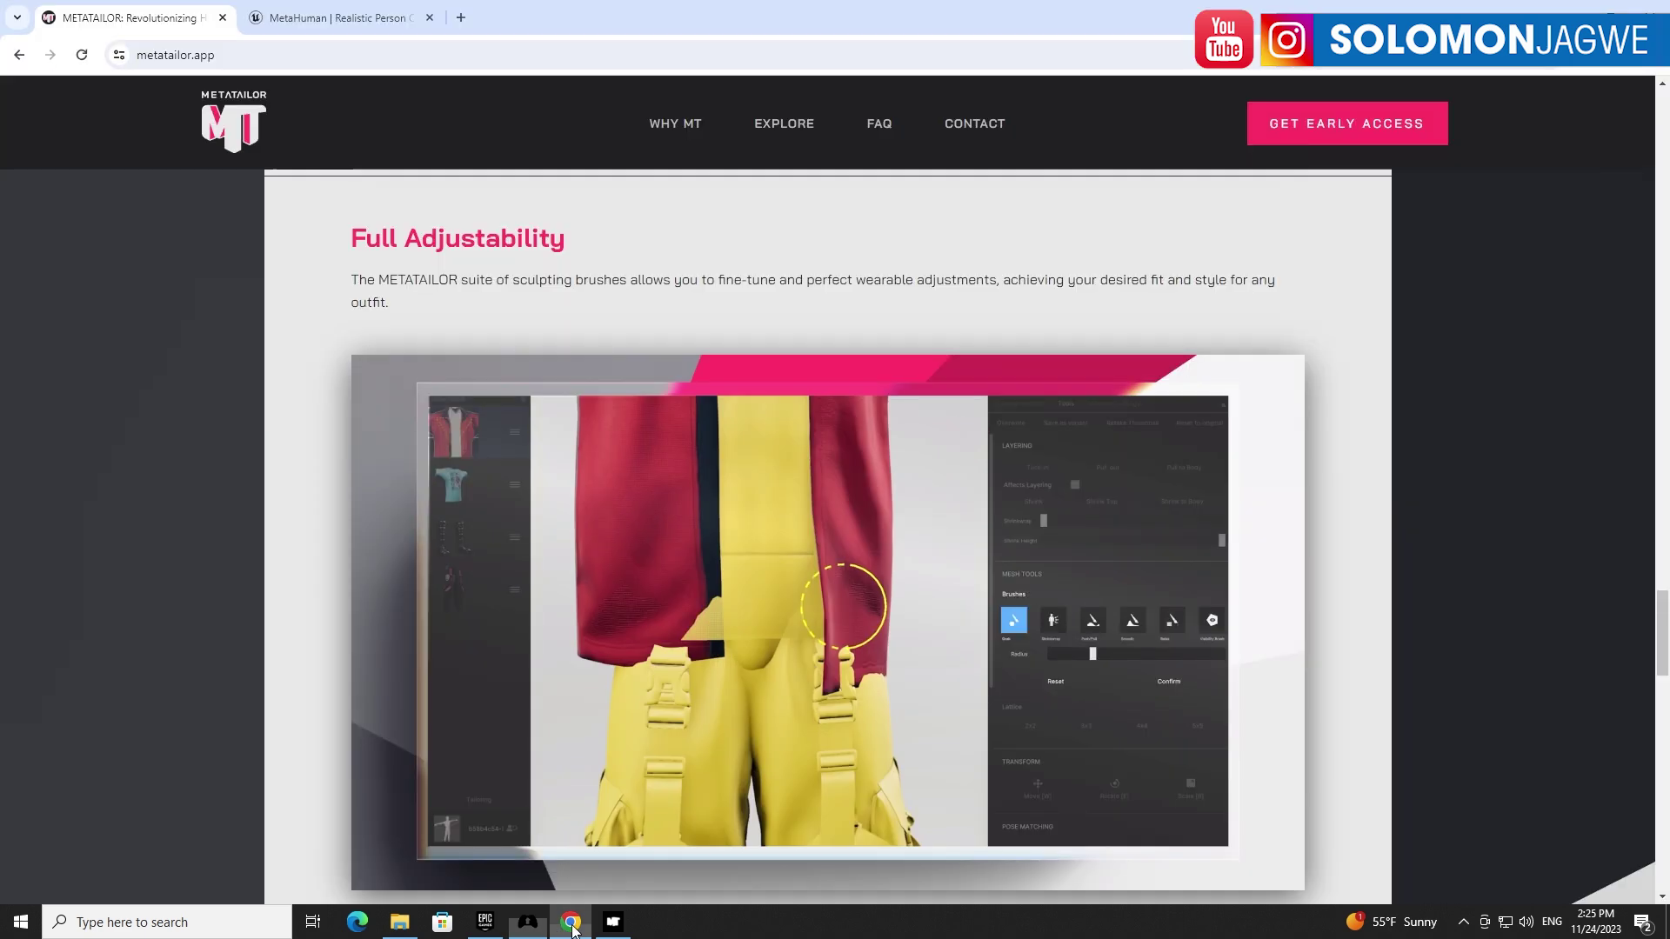
click(571, 922)
scroll(1024, 521, down, 3)
scroll(1024, 521, down, 3)
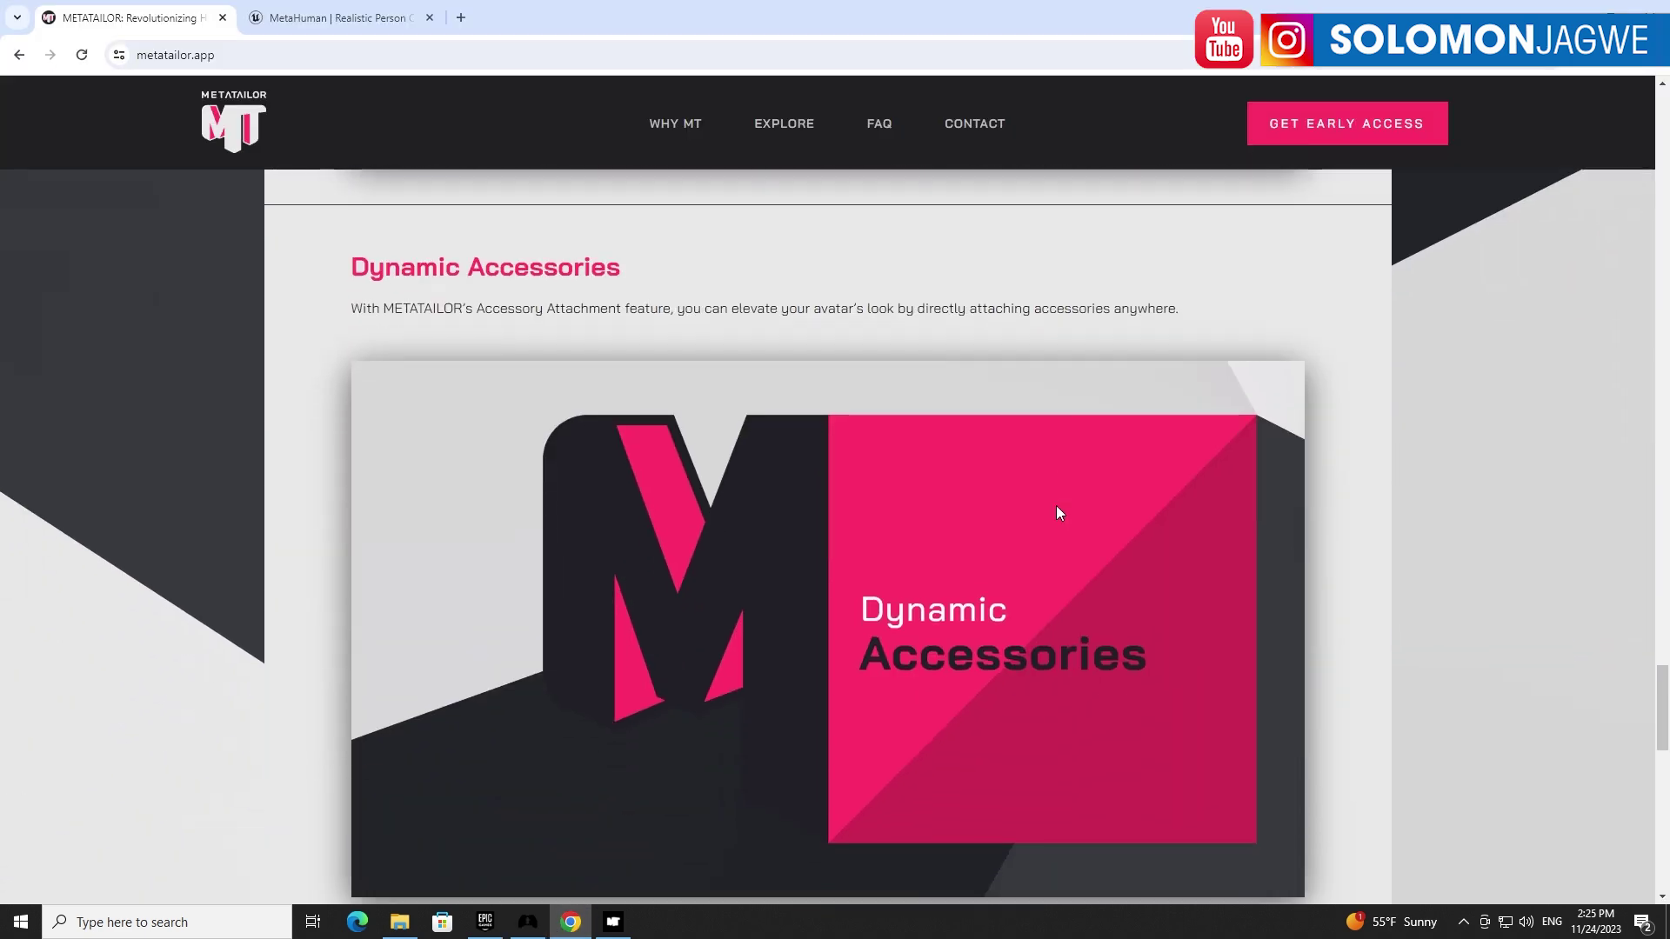
scroll(1056, 505, down, 1)
scroll(1056, 505, down, 3)
scroll(1084, 499, down, 2)
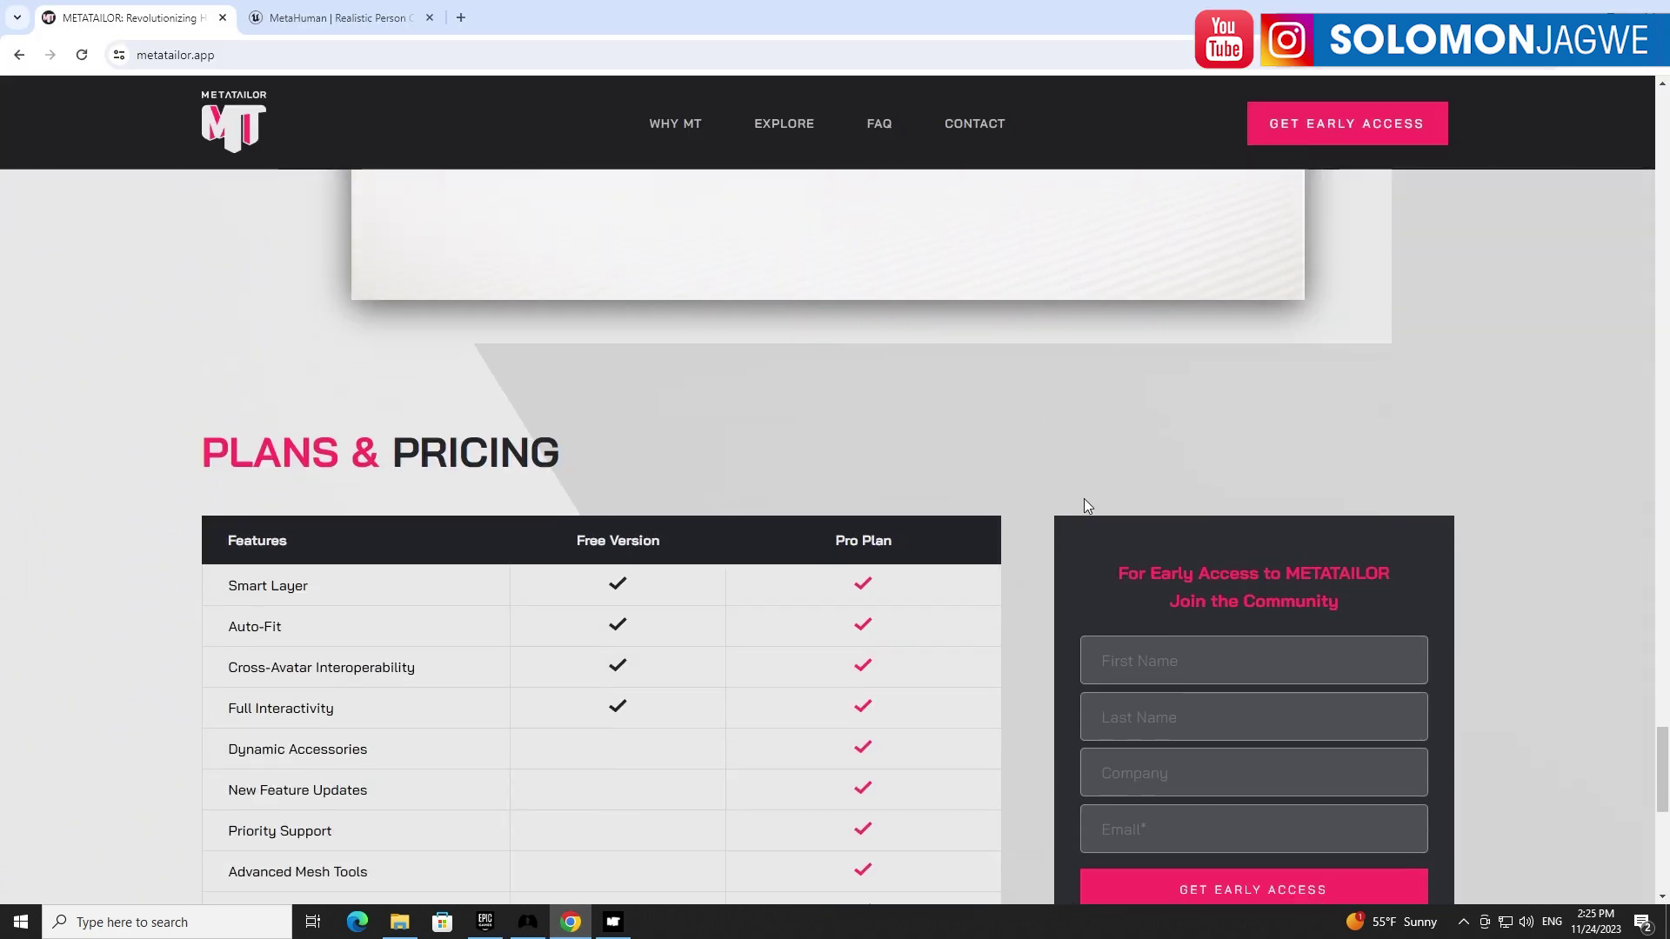
scroll(1083, 505, up, 3)
scroll(1085, 505, up, 3)
scroll(1085, 506, up, 3)
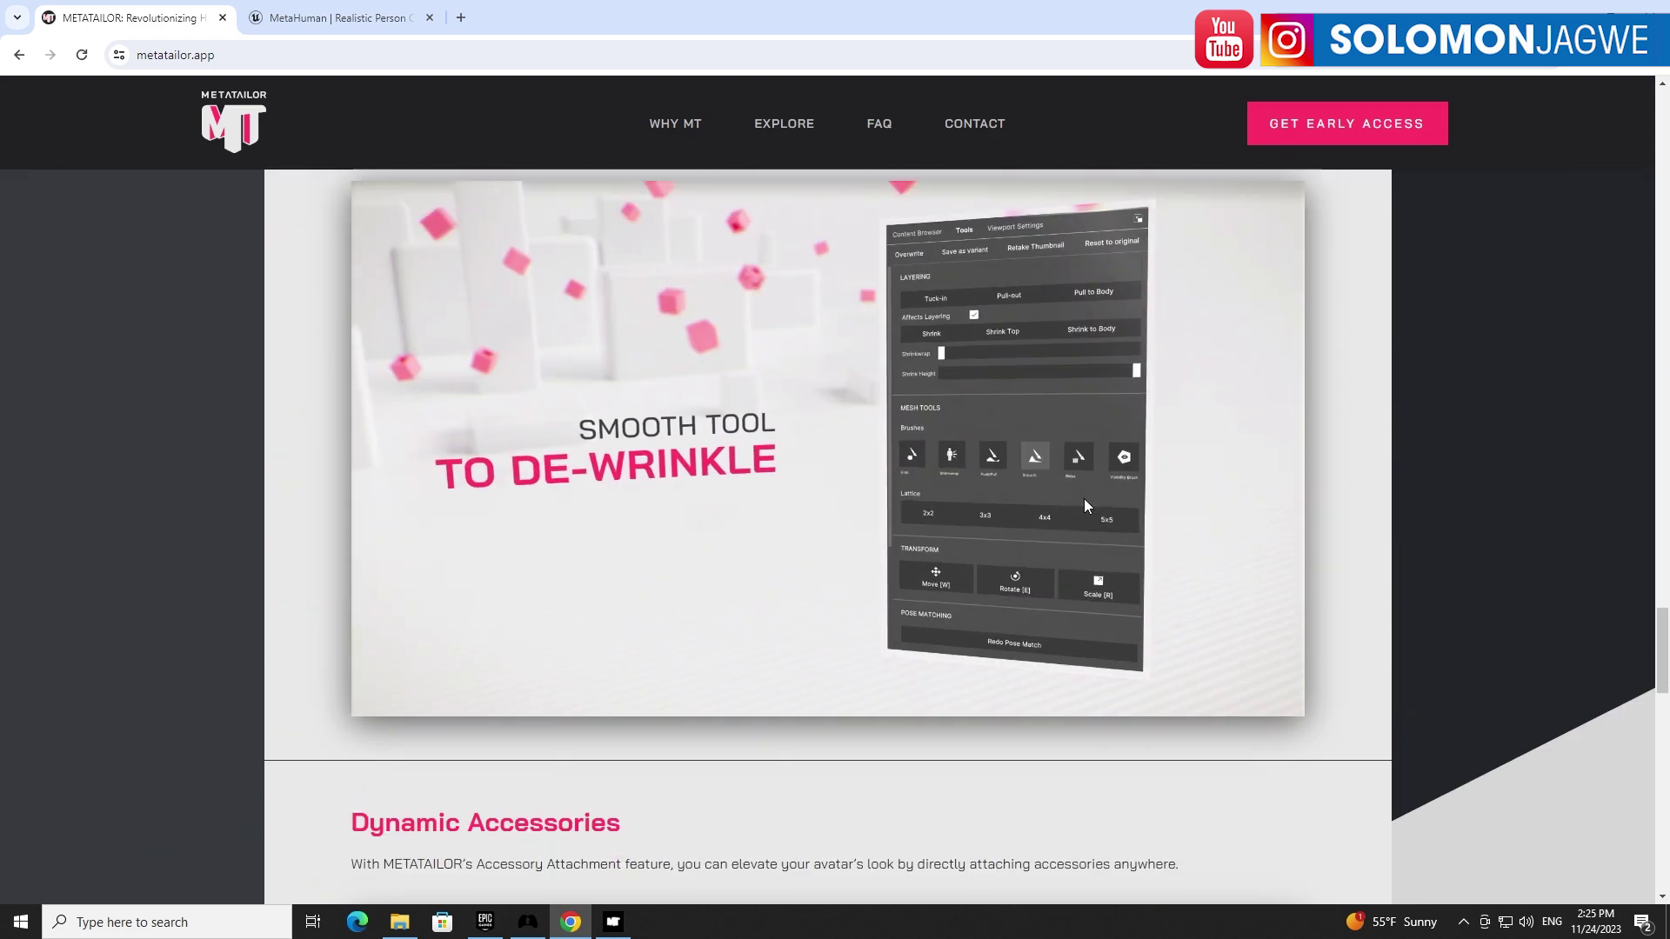
scroll(1083, 504, up, 3)
scroll(1085, 505, up, 2)
scroll(1096, 496, up, 3)
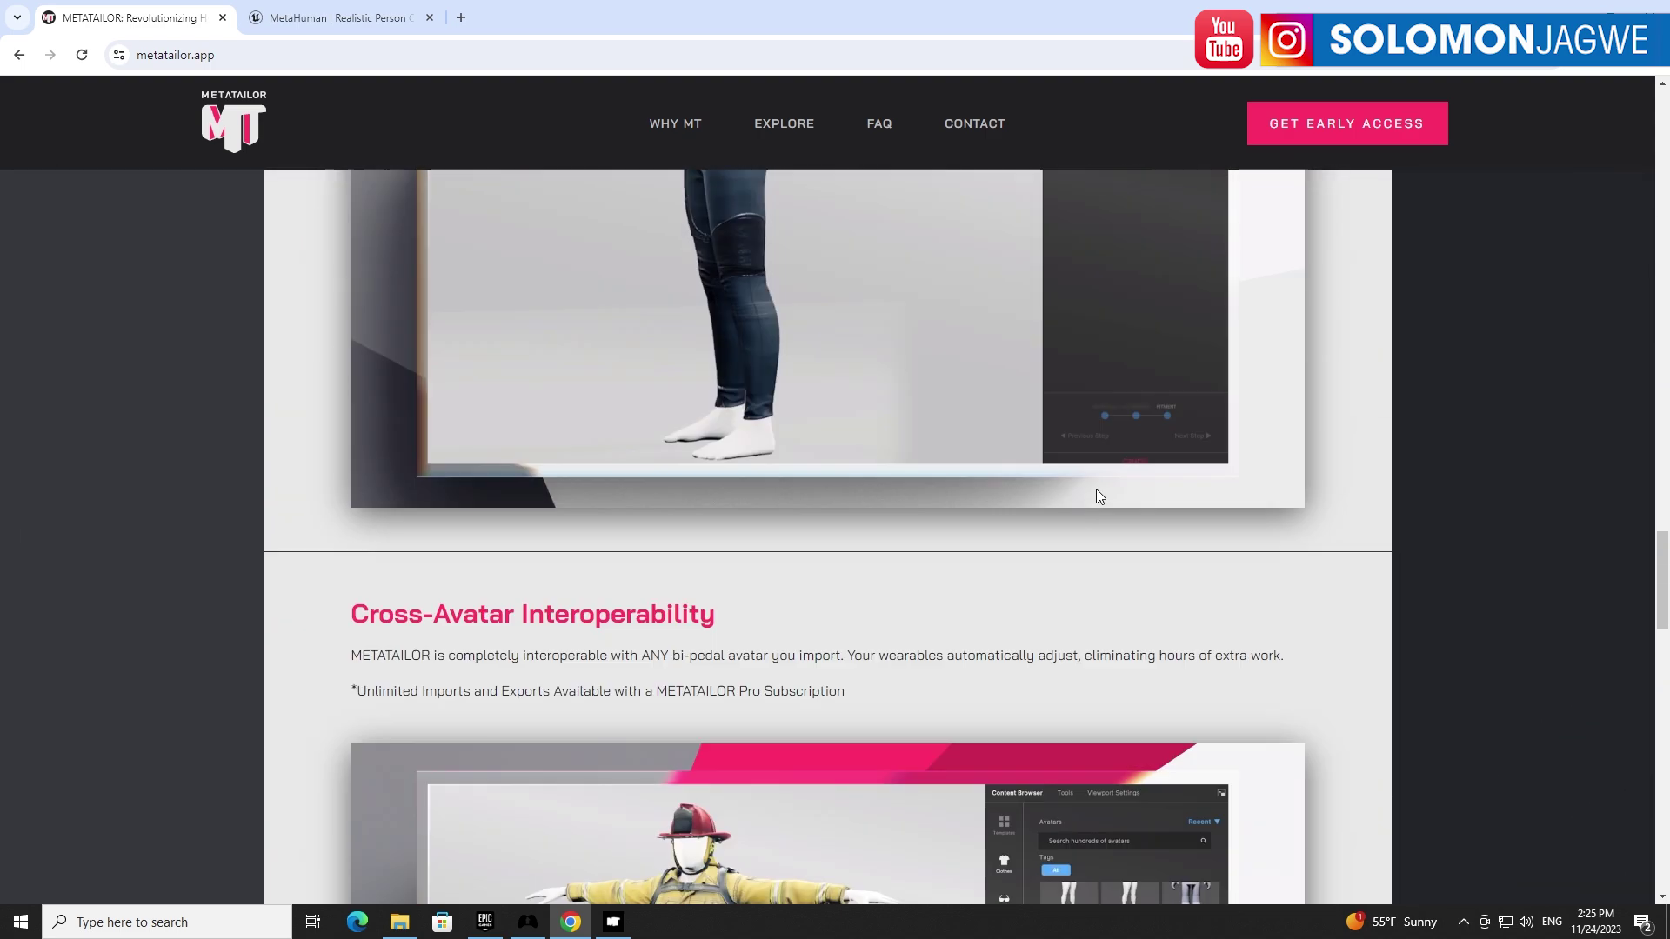
scroll(1096, 497, up, 3)
scroll(1096, 496, up, 2)
scroll(1097, 496, up, 3)
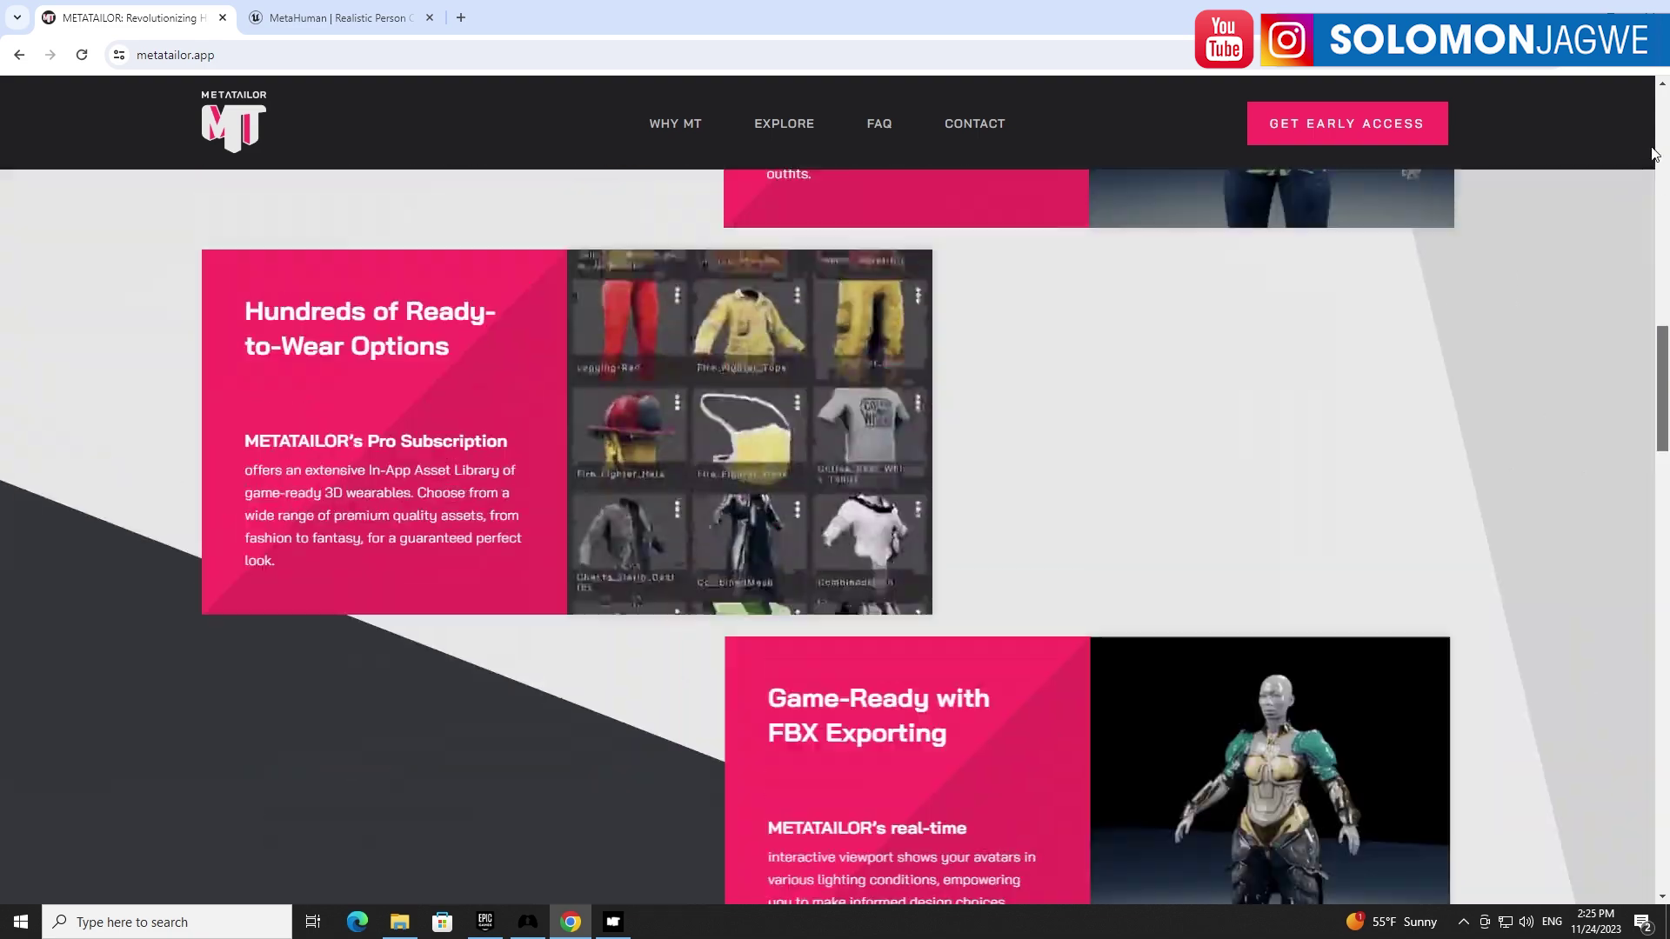
scroll(1096, 496, up, 2)
scroll(1097, 496, up, 5)
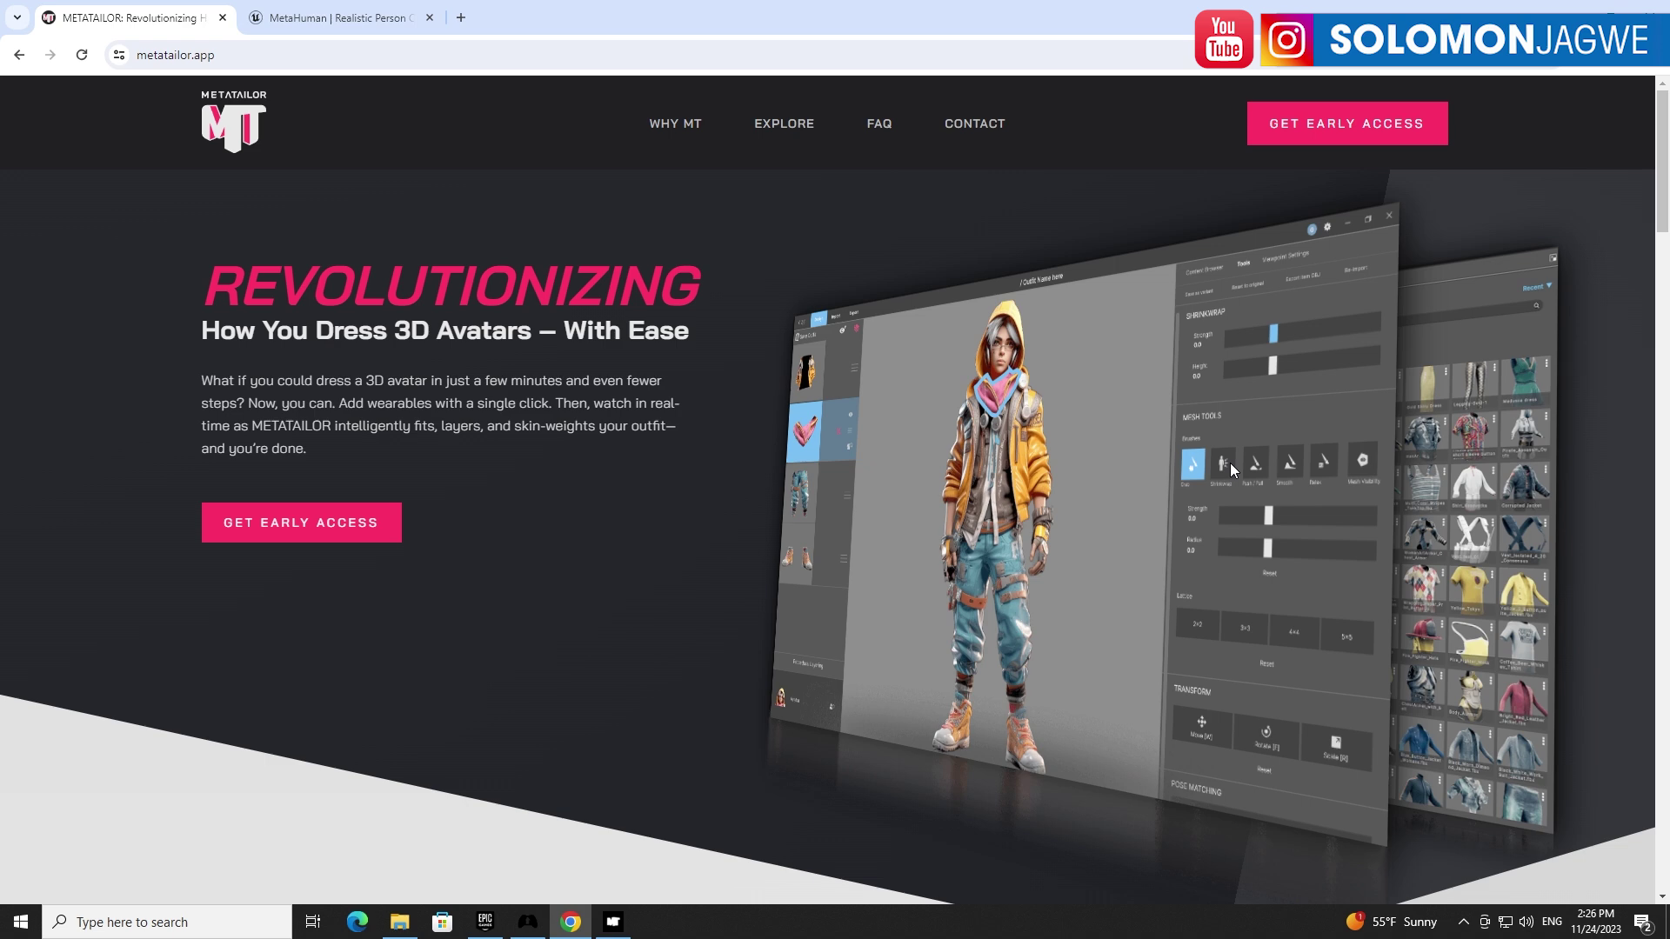
scroll(1212, 453, down, 2)
scroll(1213, 453, down, 1)
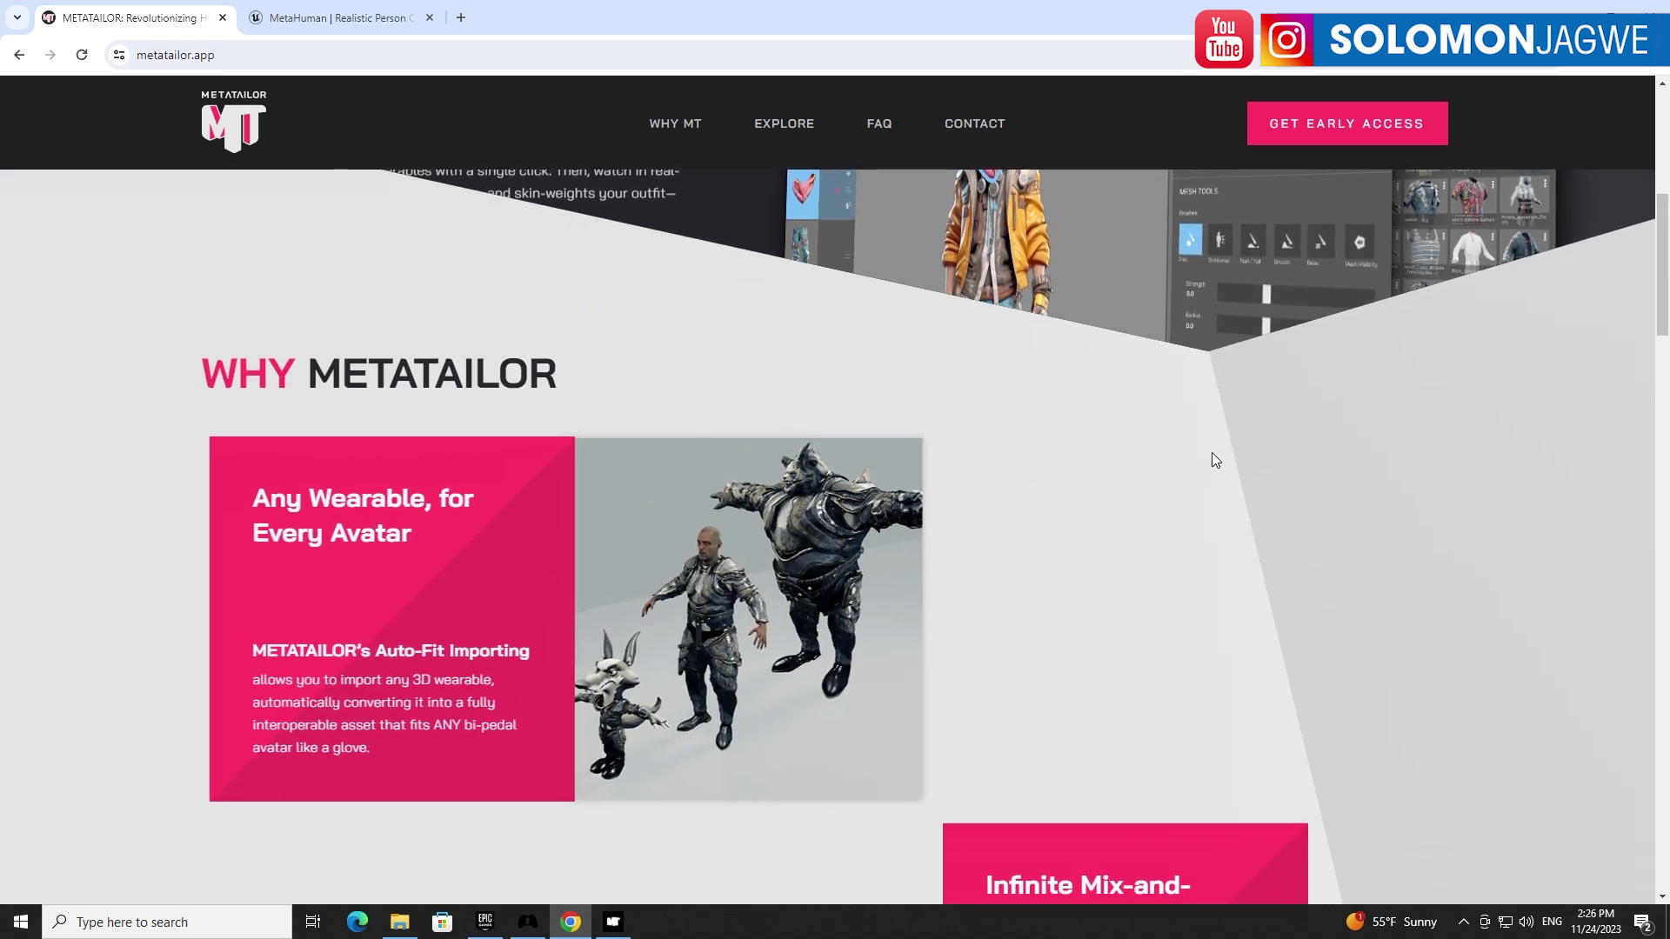
scroll(1212, 453, down, 2)
scroll(1214, 456, down, 3)
scroll(1169, 449, down, 2)
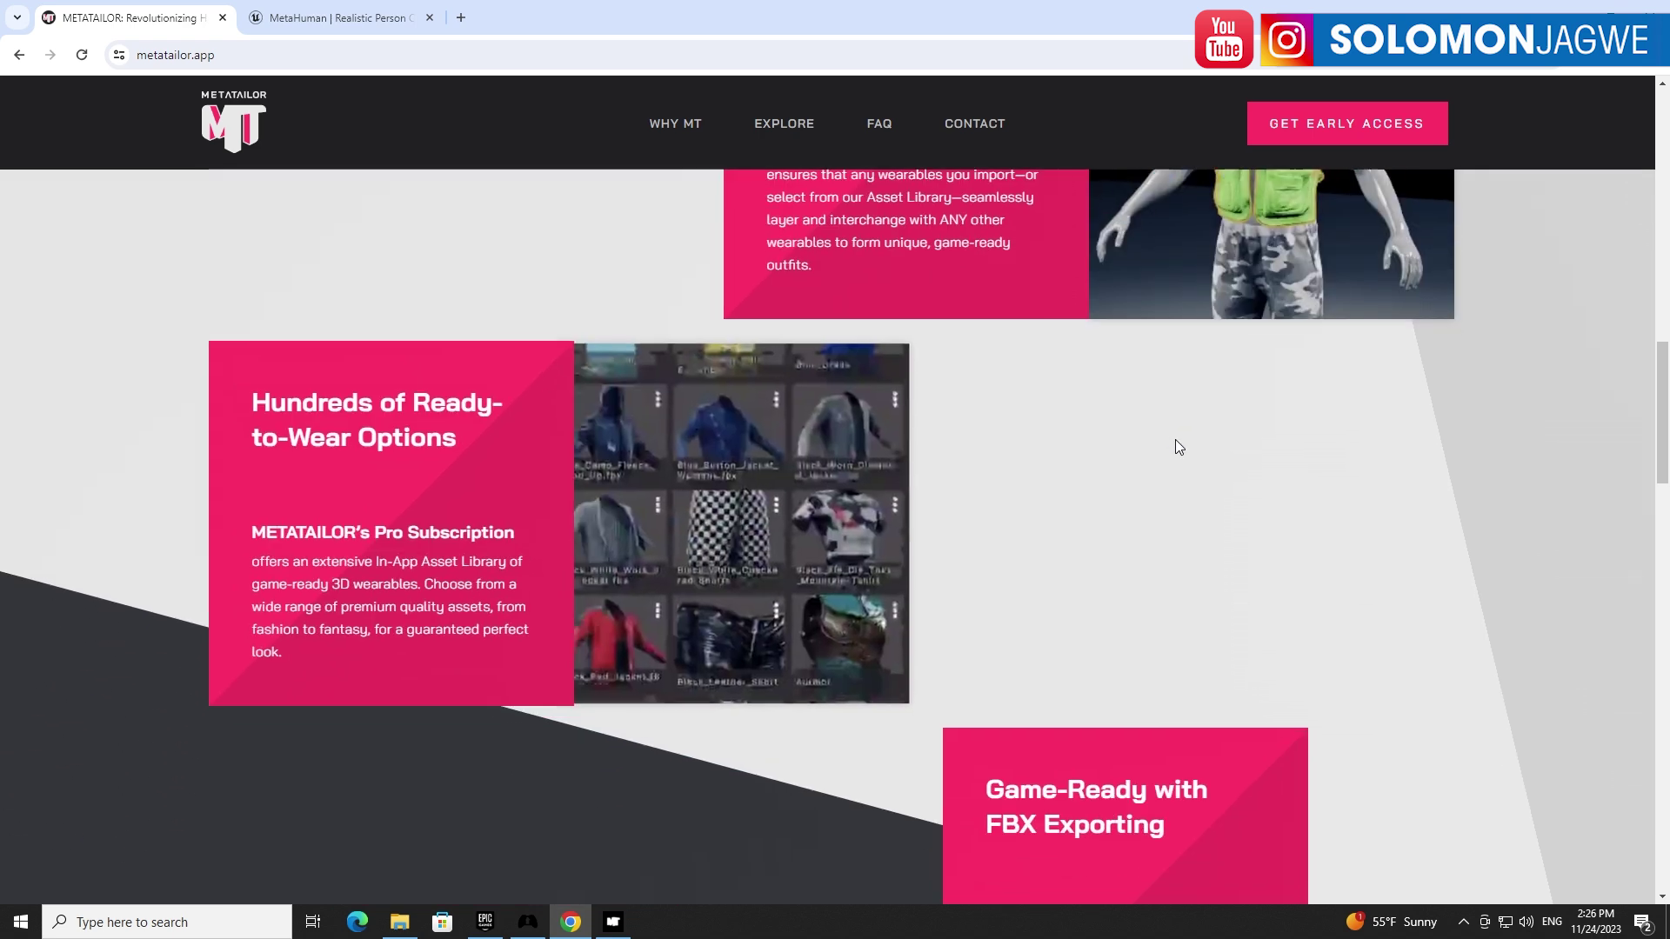
scroll(1176, 440, down, 1)
scroll(1177, 438, down, 2)
scroll(1181, 434, down, 2)
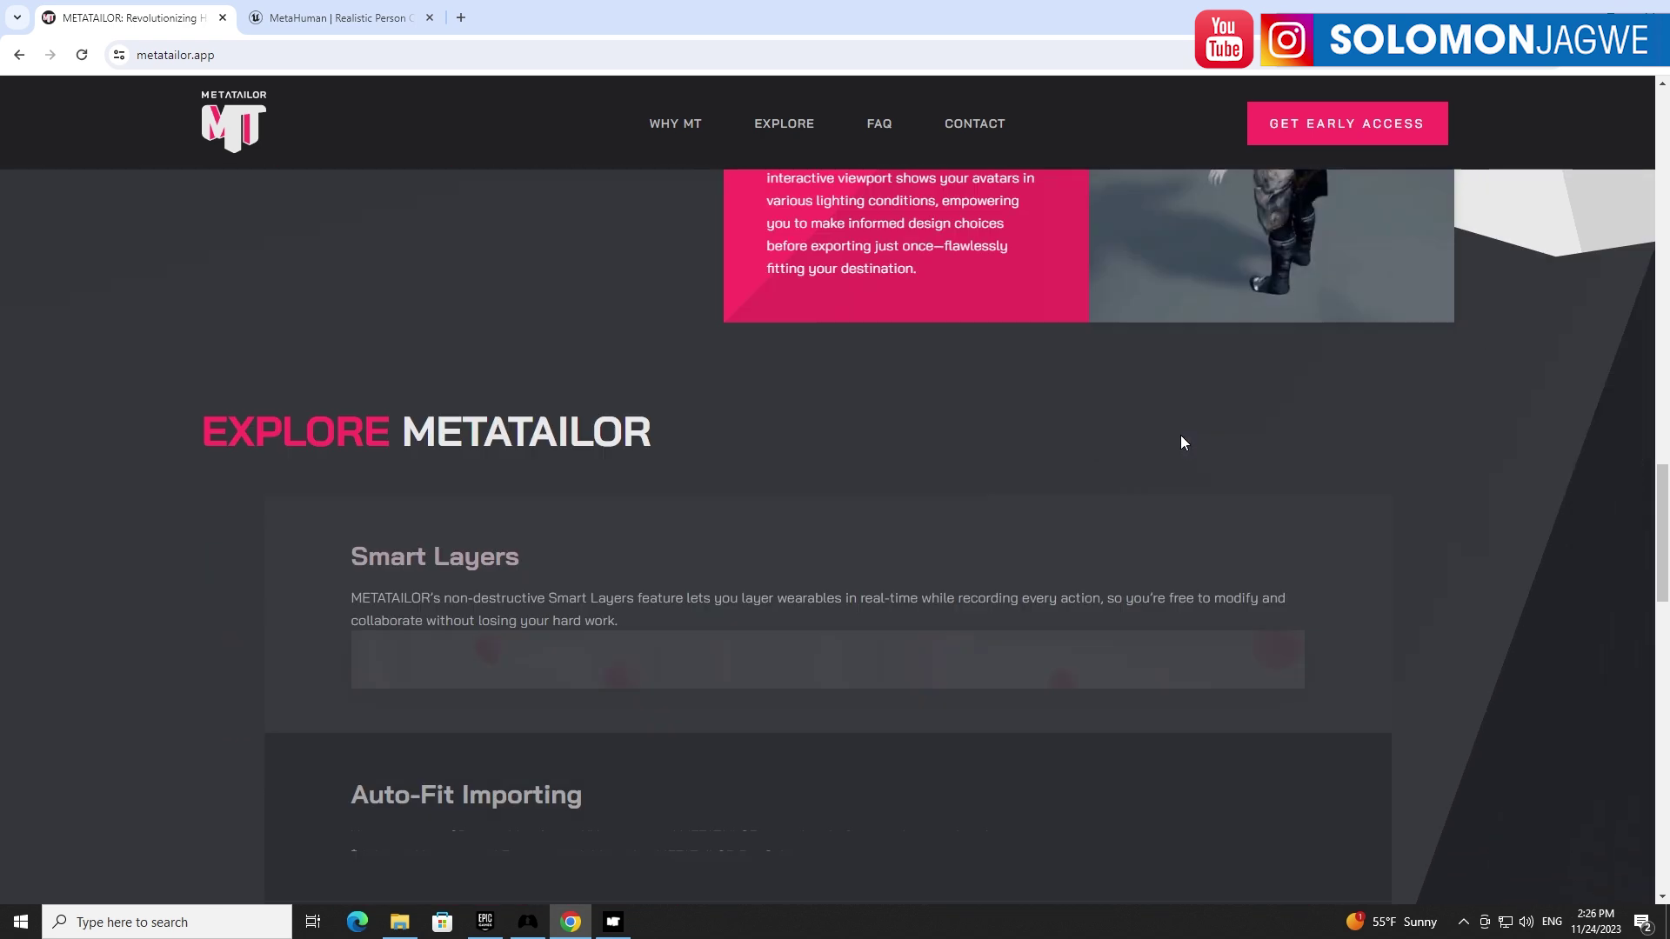